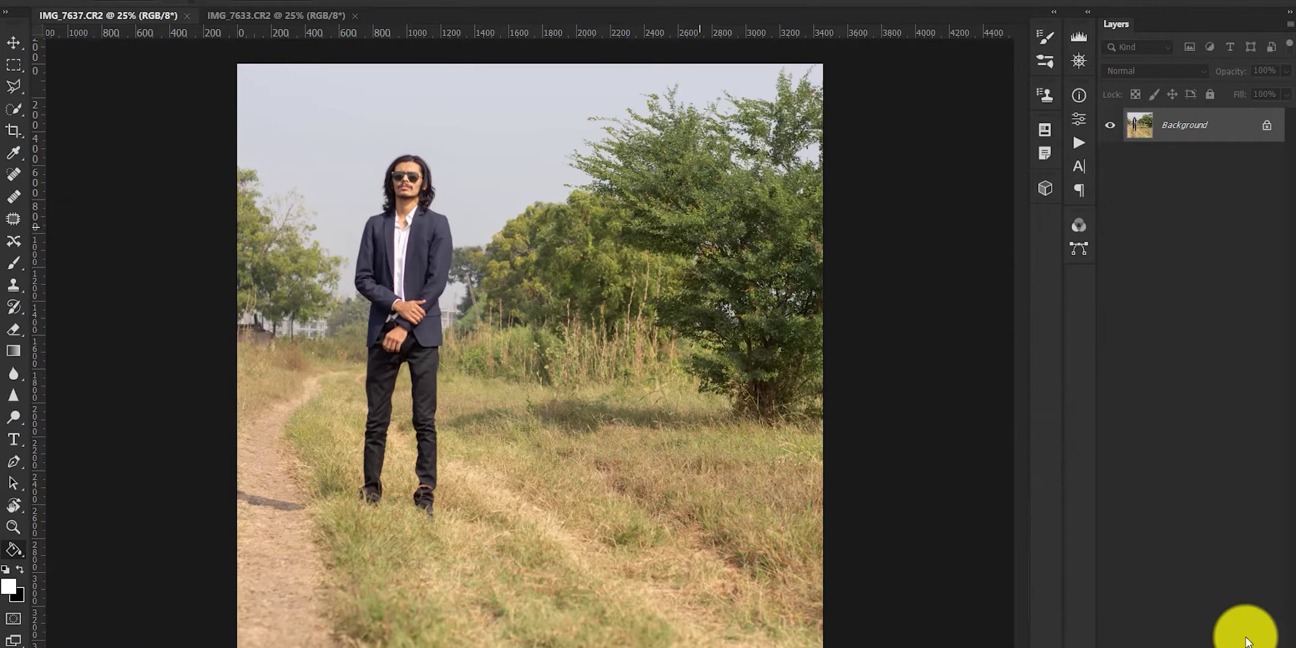
# Compare the IMG_7637 field photo and IMG_7633 close-up by switching between their tabs
pyautogui.click(257, 16)
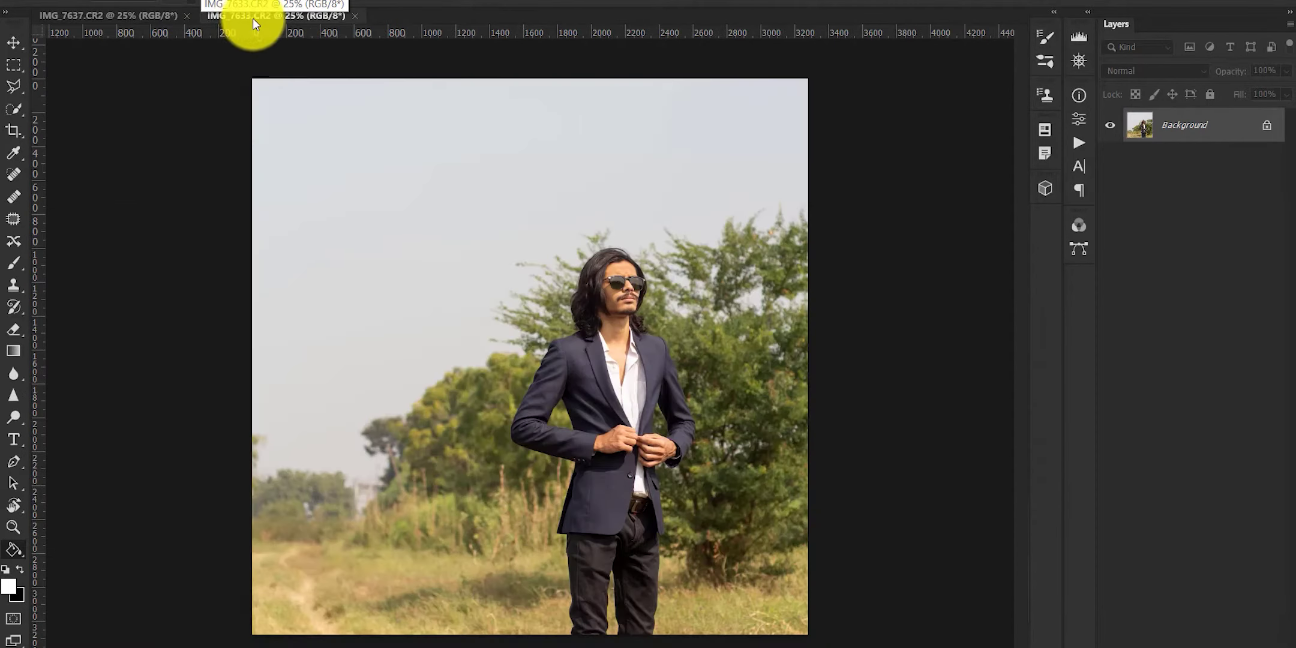
pyautogui.click(177, 18)
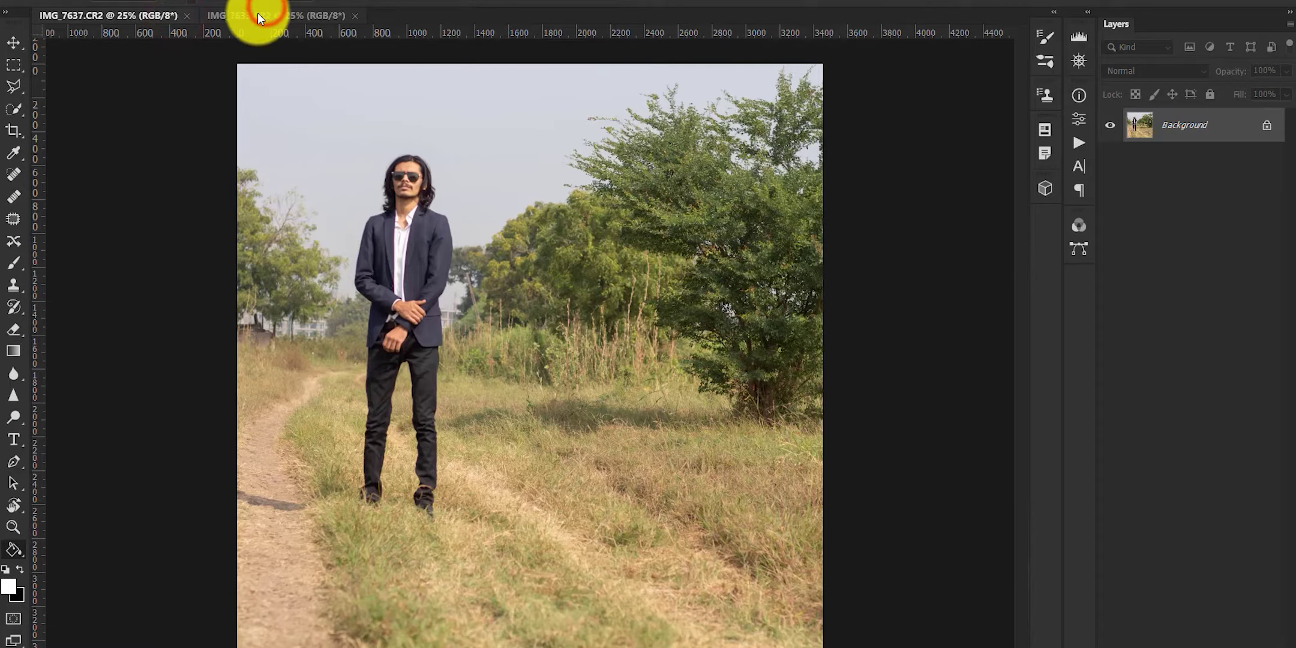
pyautogui.click(233, 16)
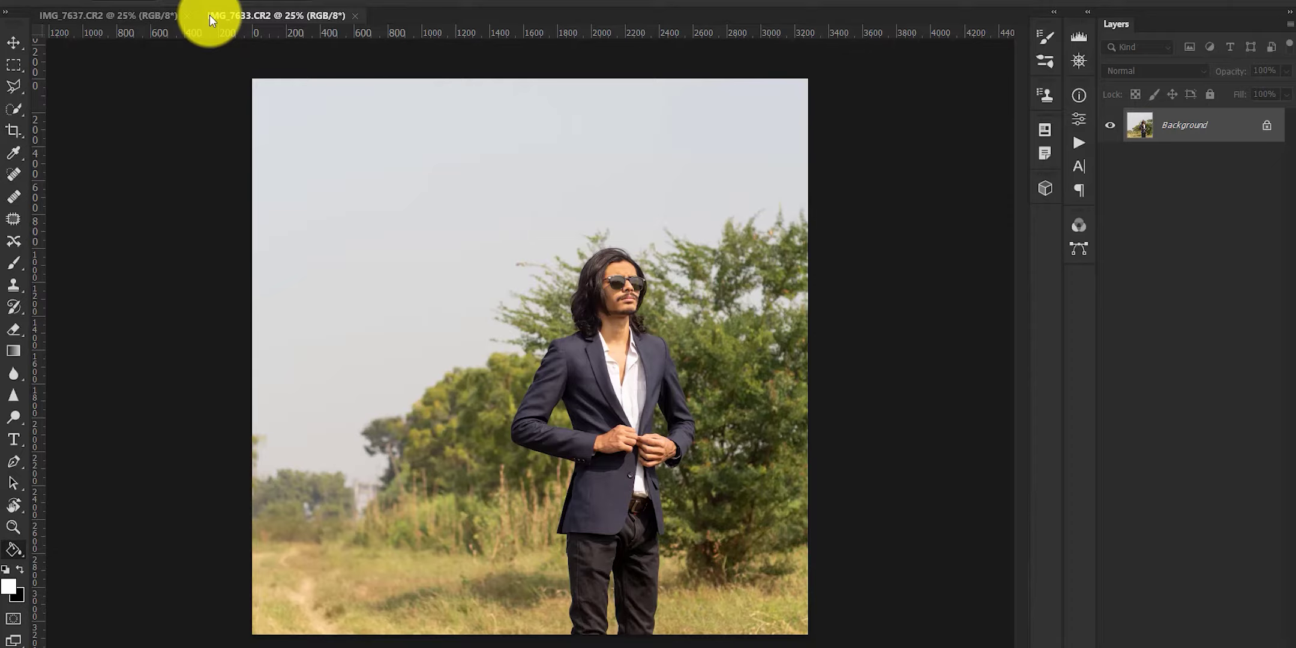
pyautogui.click(63, 15)
pyautogui.click(255, 15)
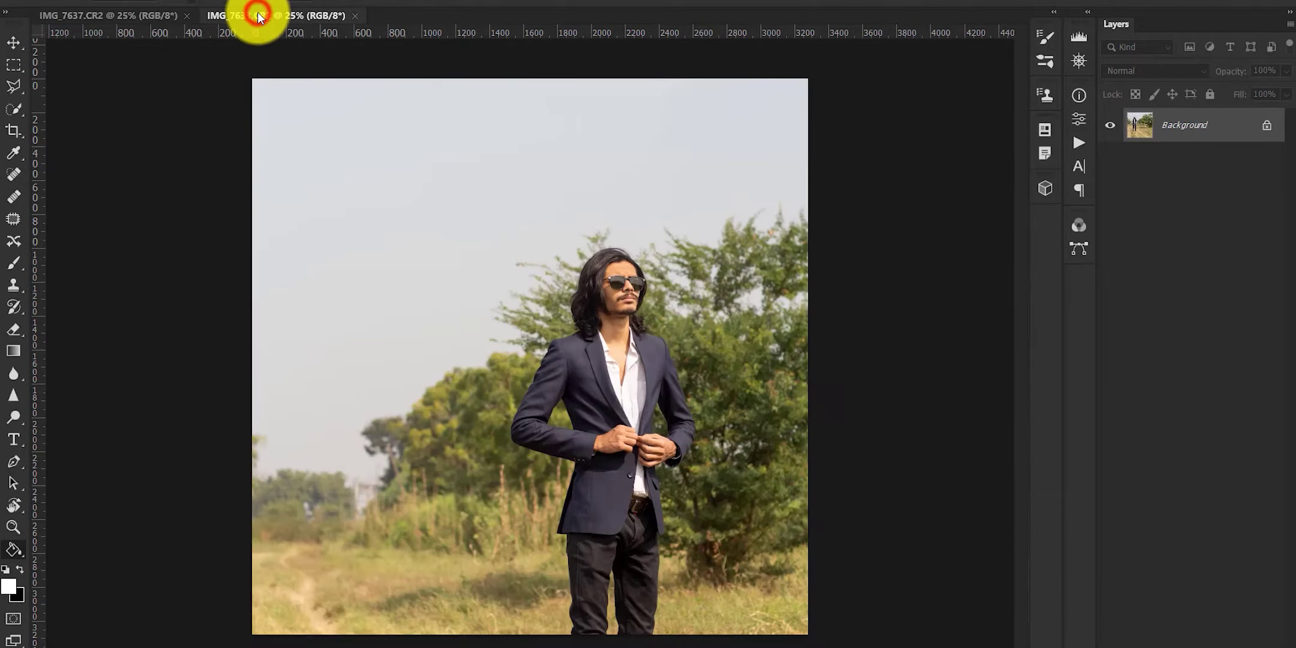
pyautogui.click(155, 24)
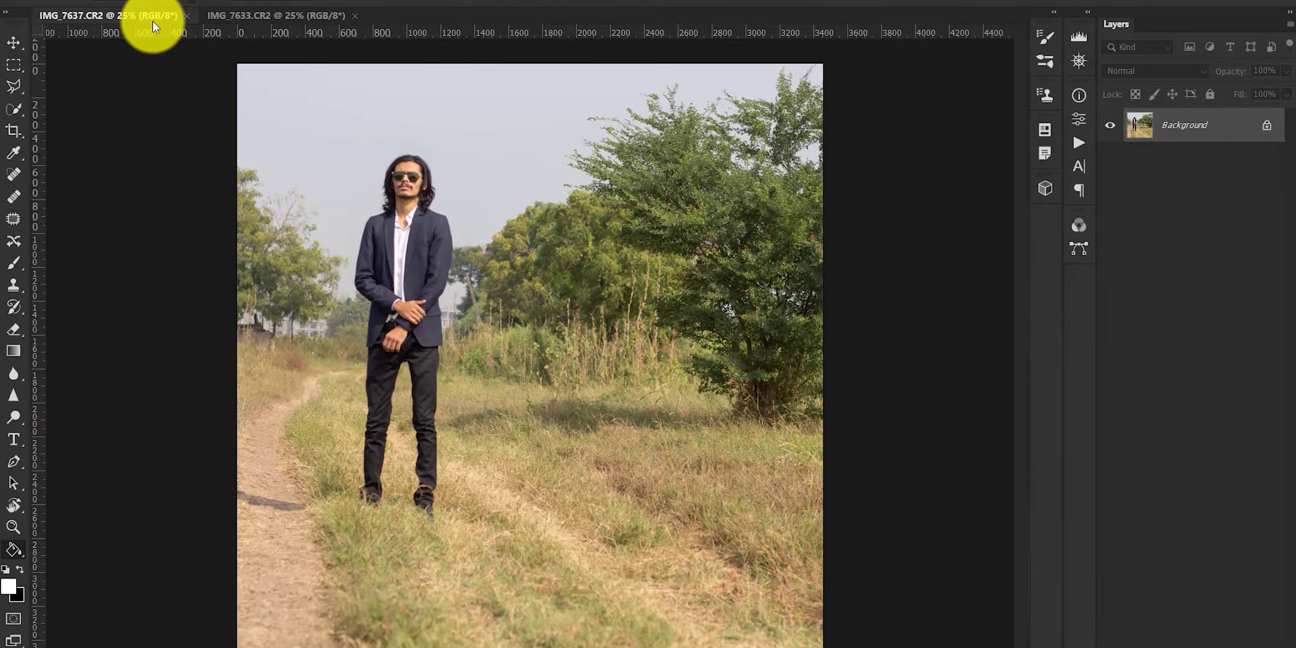
pyautogui.click(305, 16)
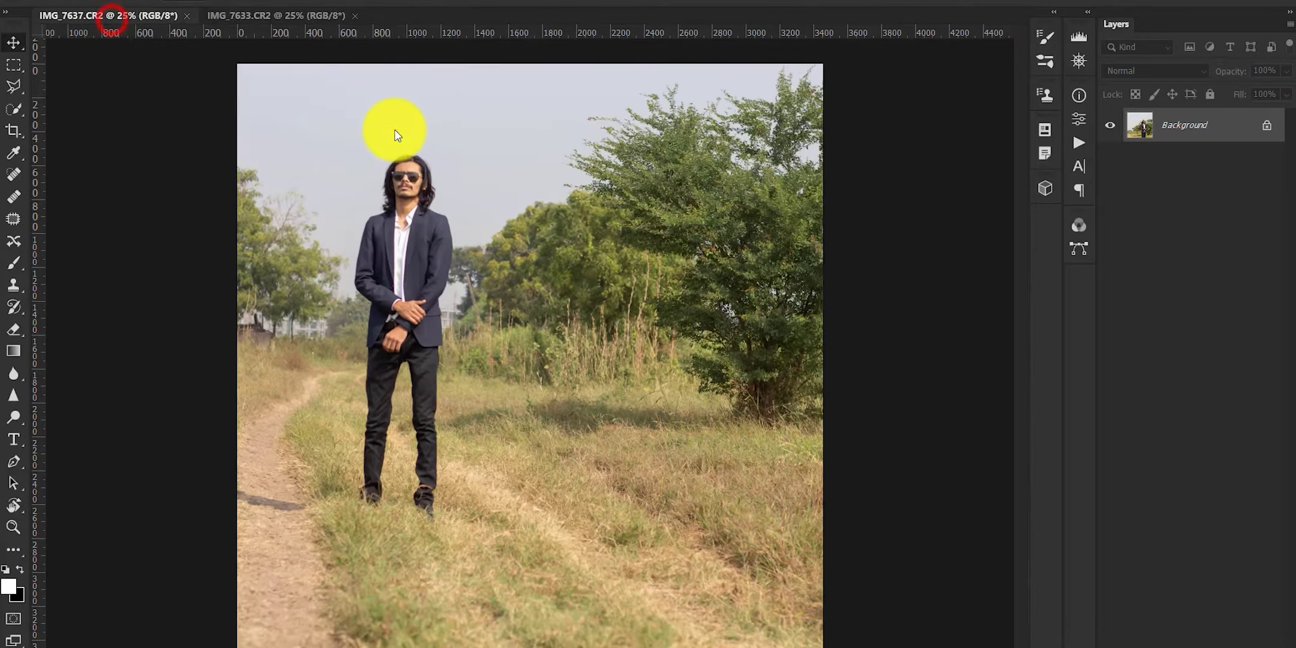
pyautogui.click(108, 15)
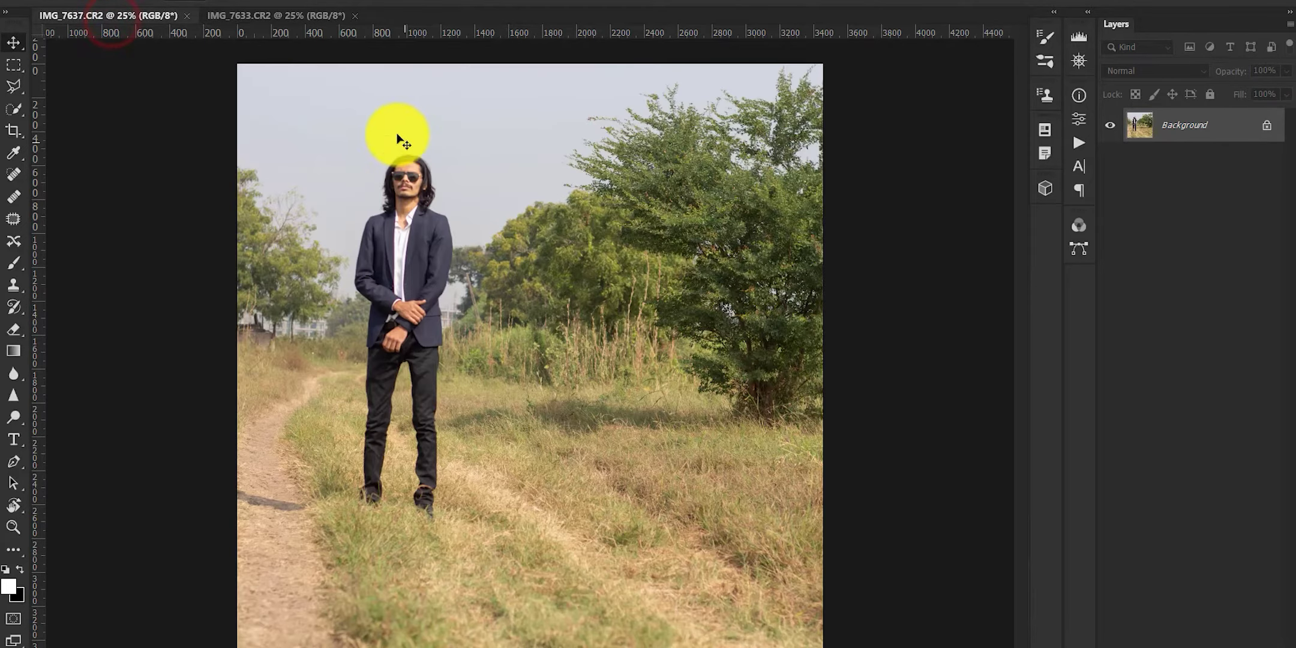
# Duplicate the Background as Layer 1 in IMG_7633 and then in IMG_7637 (Ctrl+J)
pyautogui.click(280, 17)
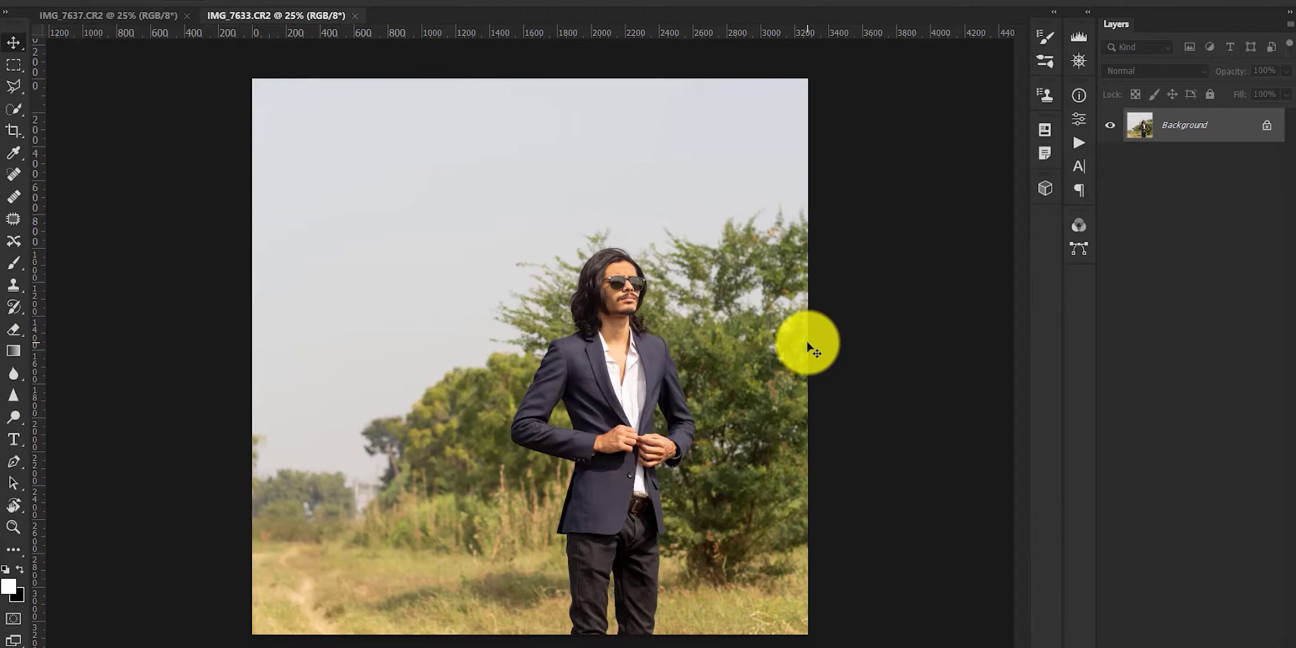
pyautogui.hotkey('ctrl', 'j')
pyautogui.click(170, 18)
pyautogui.hotkey('ctrl', 'j')
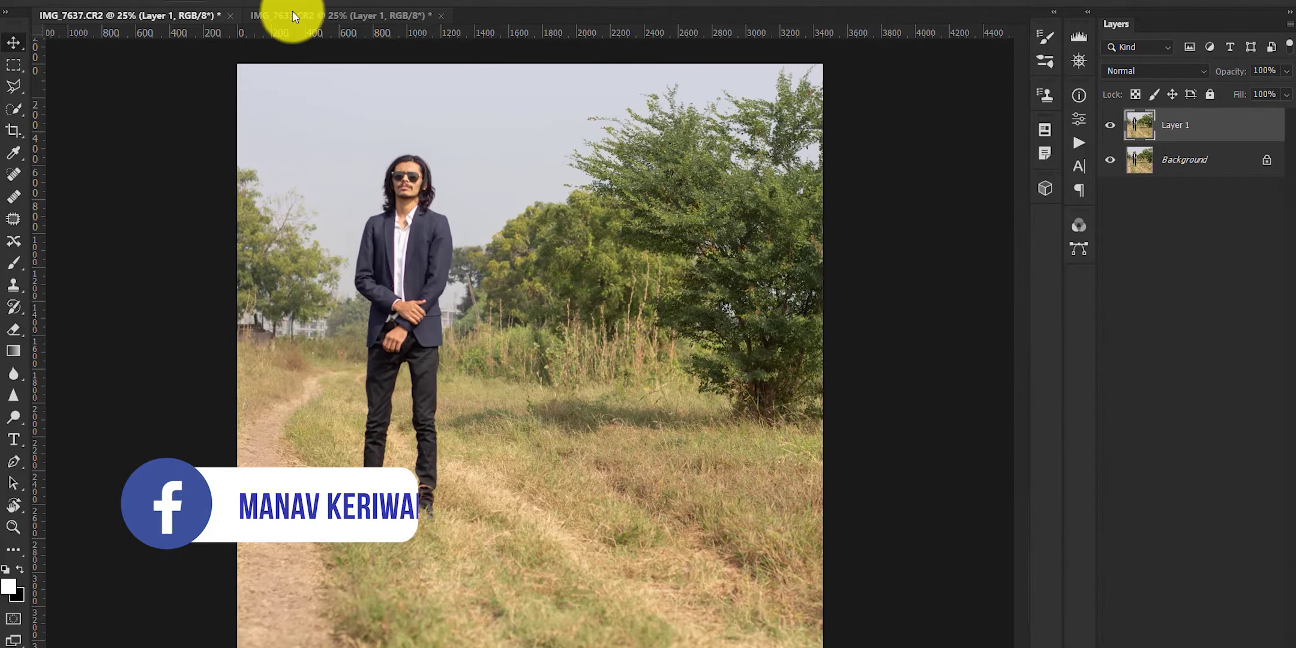
# Drag the IMG_7633 close-up into IMG_7637 as Layer 2 and enlarge it slightly
pyautogui.click(294, 15)
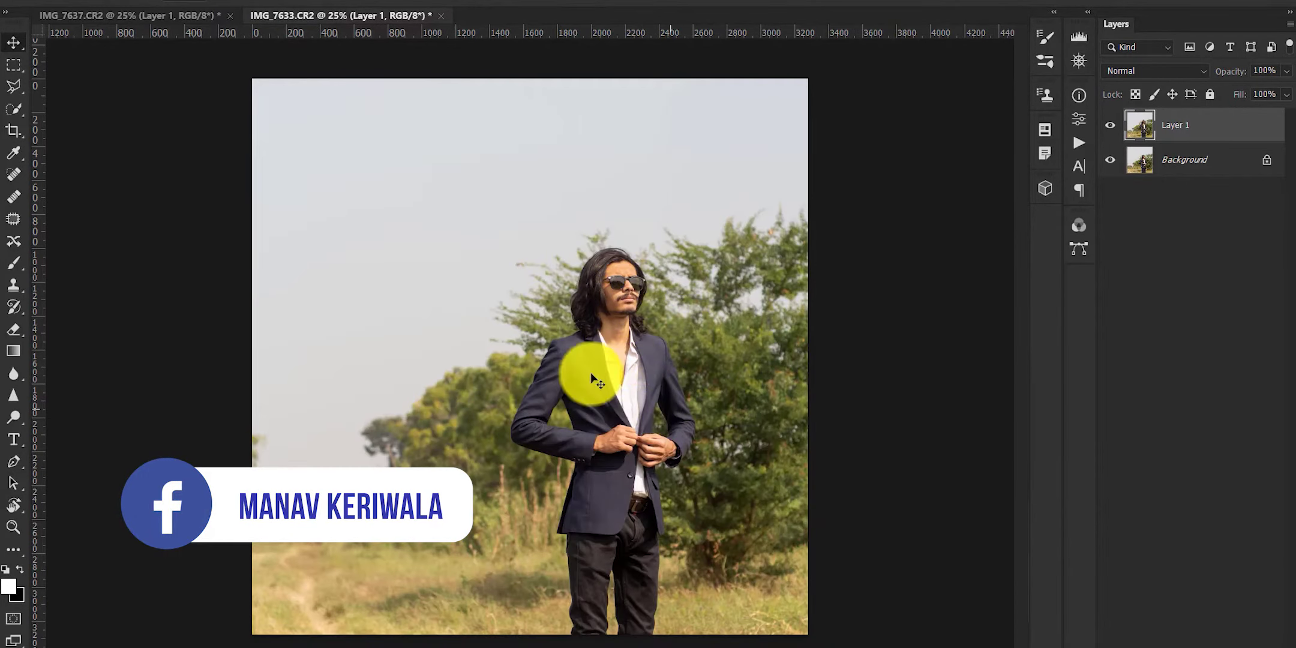
pyautogui.moveTo(645, 408)
pyautogui.mouseDown()
pyautogui.moveTo(203, 35)
pyautogui.moveTo(547, 317)
pyautogui.moveTo(578, 399)
pyautogui.mouseUp()
pyautogui.hotkey('ctrl', 't')
pyautogui.moveTo(812, 637); pyautogui.dragTo(823, 647)
pyautogui.press('Return')
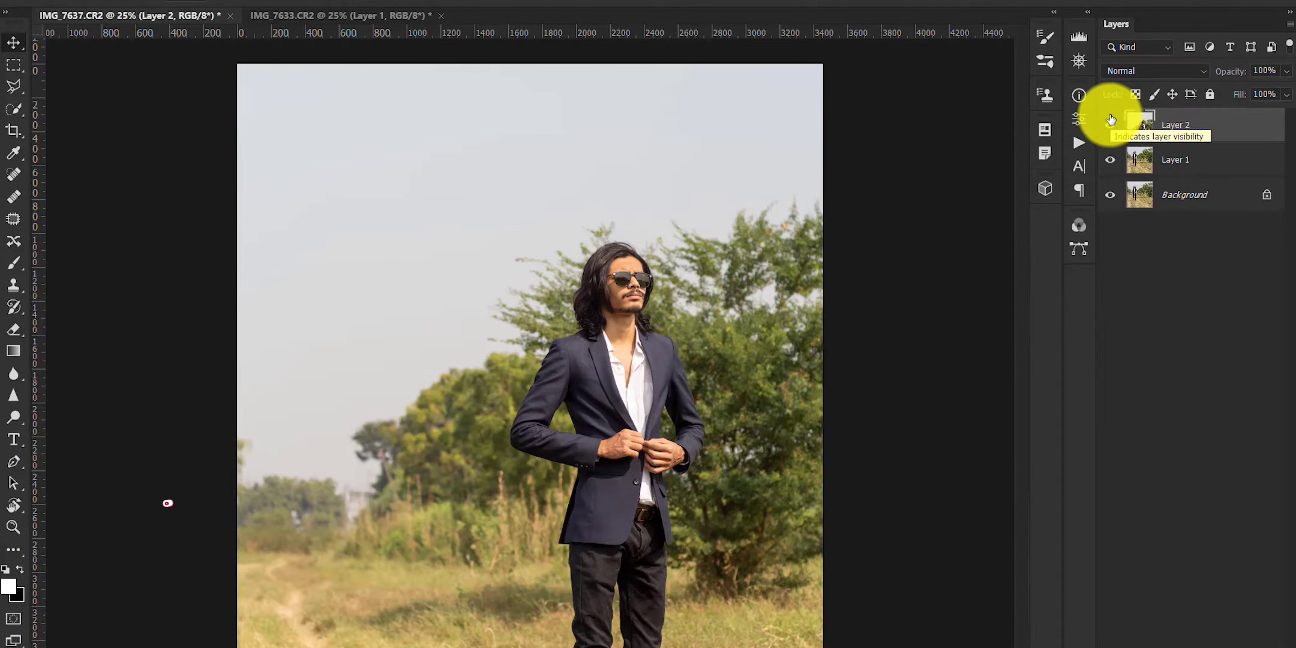
# Toggle Layer 2's visibility repeatedly to compare it with the field photo beneath
pyautogui.click(1111, 123)
pyautogui.click(1109, 121)
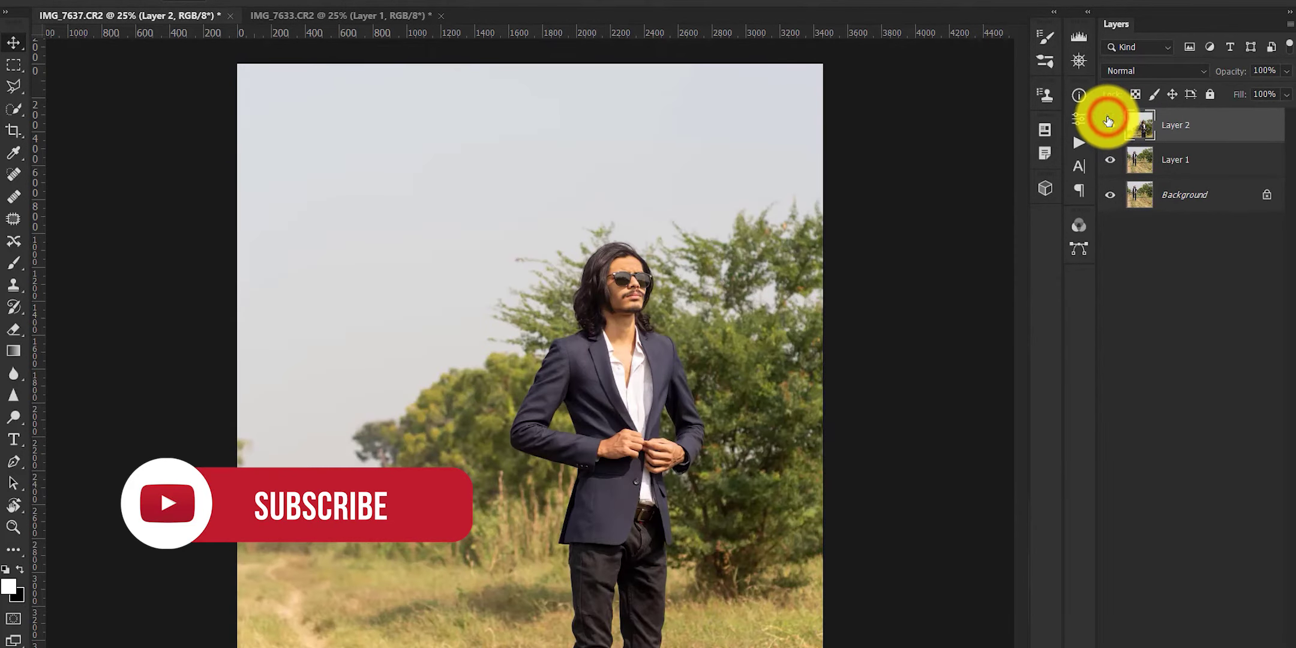
pyautogui.click(1107, 120)
pyautogui.click(1108, 122)
pyautogui.click(1108, 122)
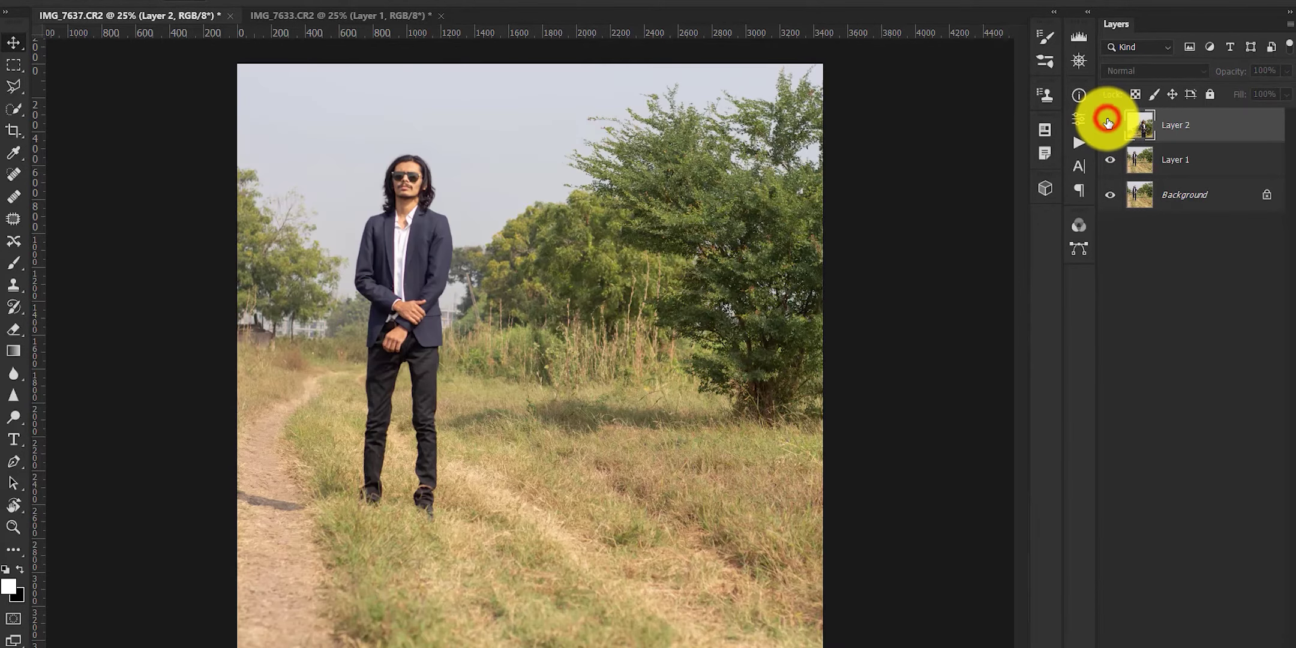
pyautogui.click(1108, 124)
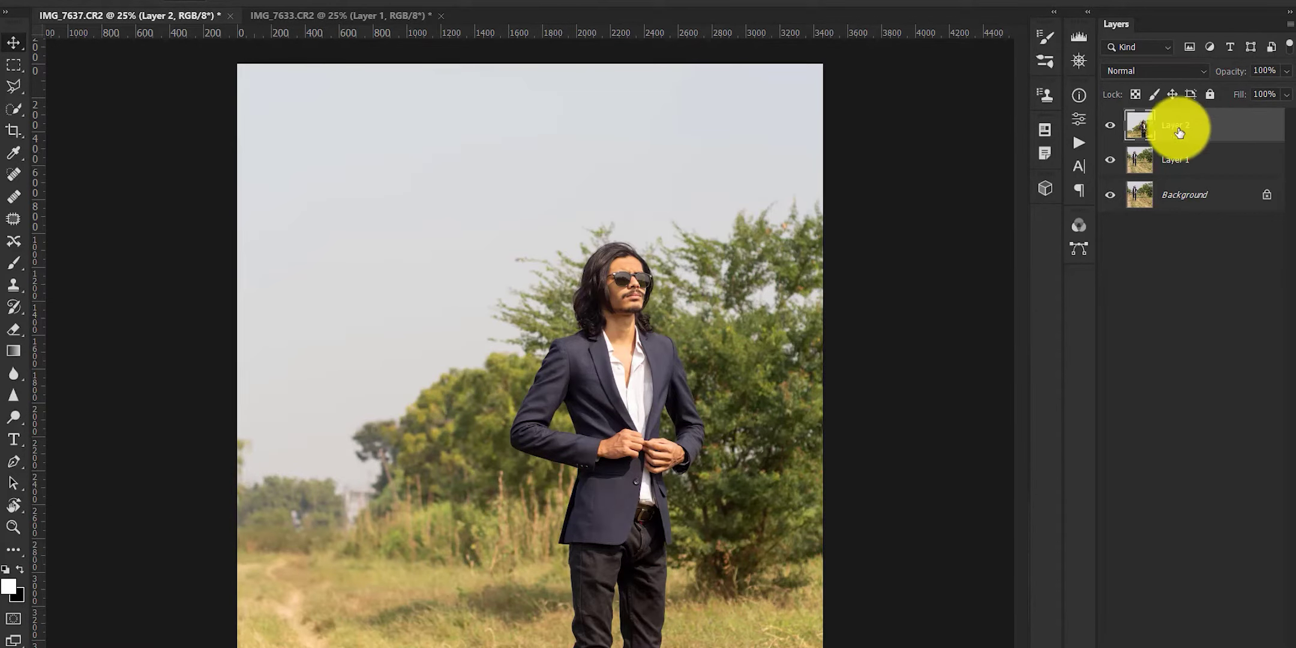
pyautogui.click(1110, 125)
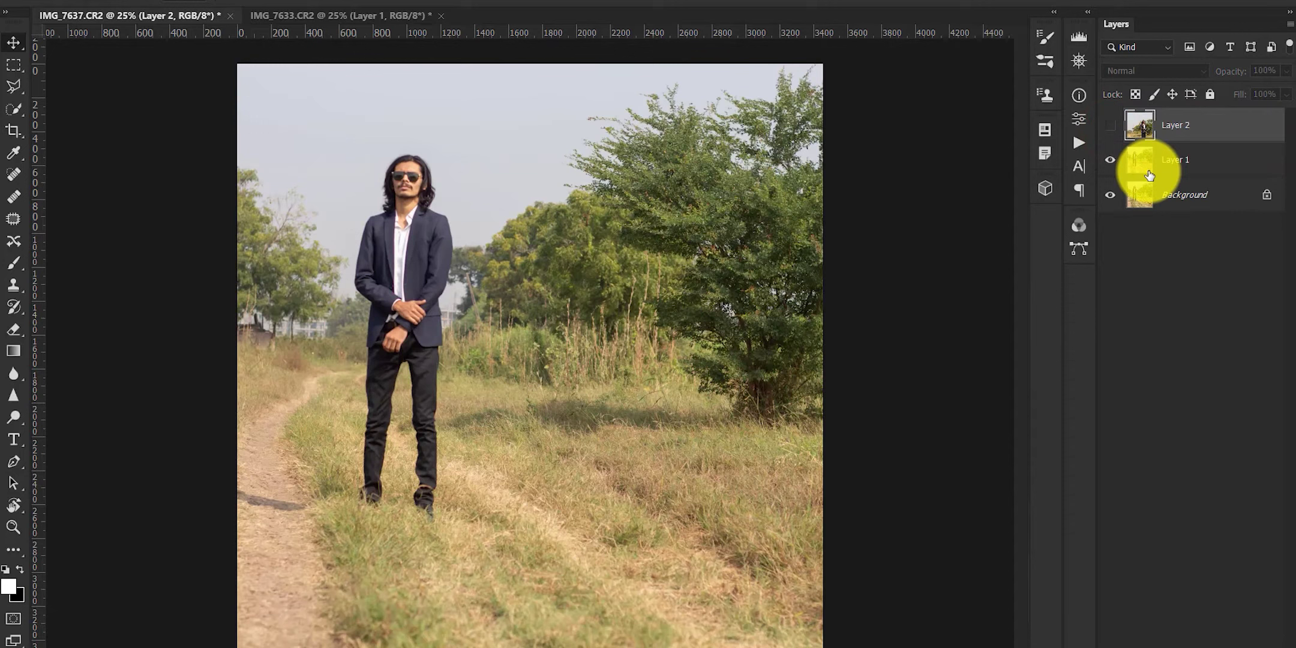
pyautogui.click(1108, 128)
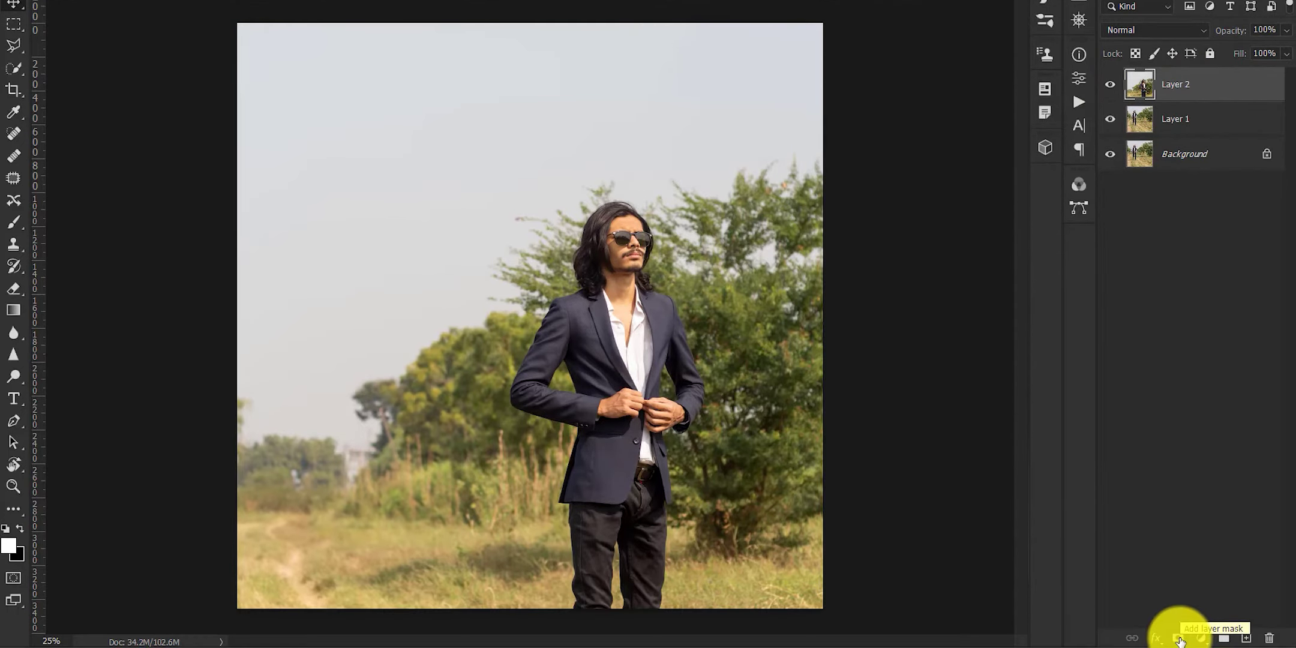
# Add a white layer mask to Layer 2 and pick a Soft Round brush
pyautogui.click(1179, 639)
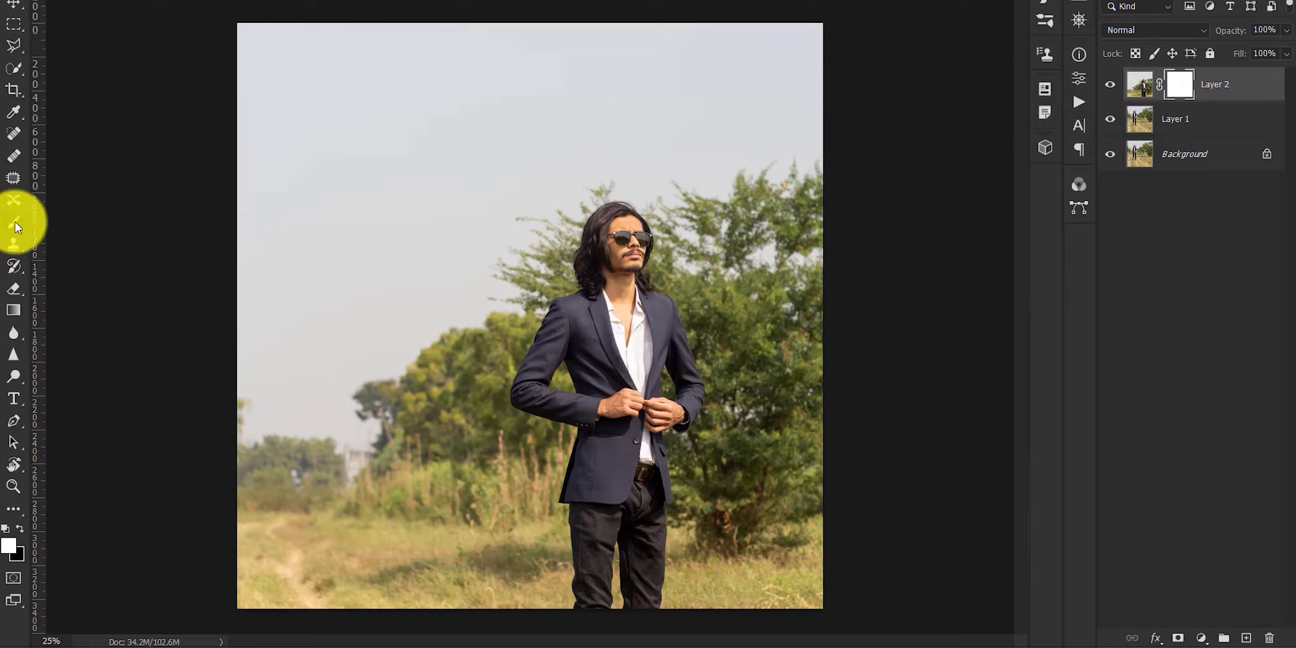
pyautogui.rightClick(352, 120)
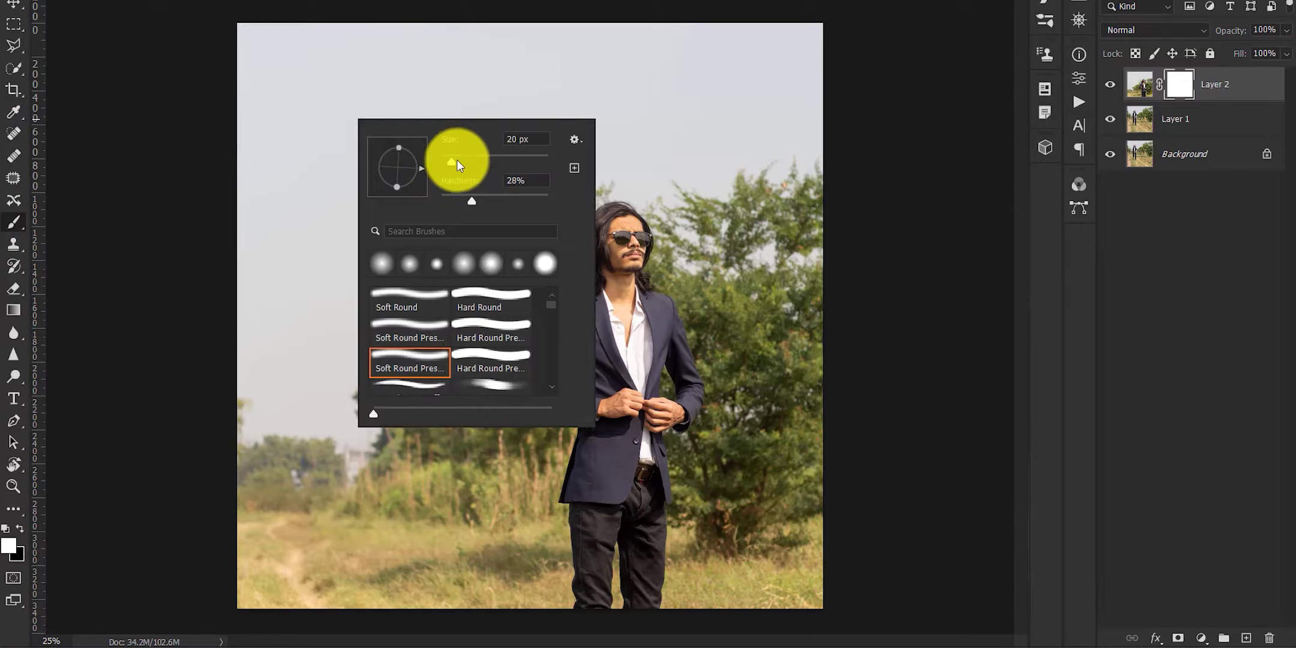
pyautogui.press('Return')
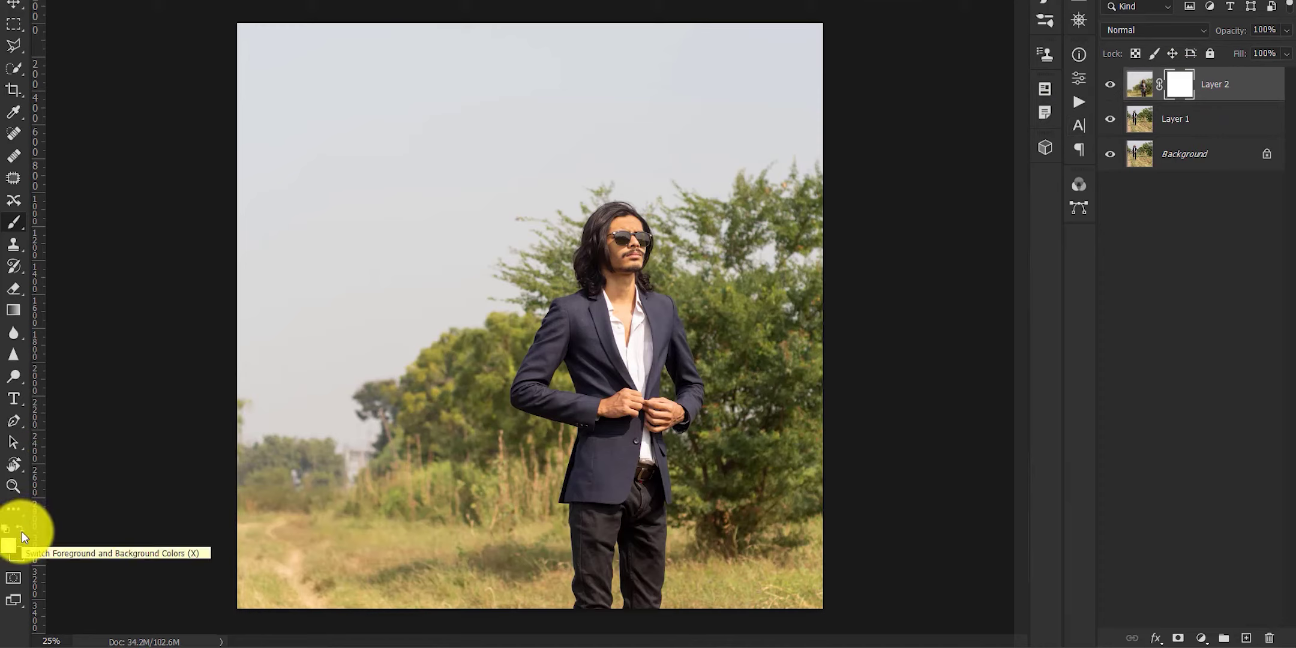
# Paint black on Layer 2's mask to reveal the standing man, then shift Layer 1 down-left
pyautogui.click(21, 531)
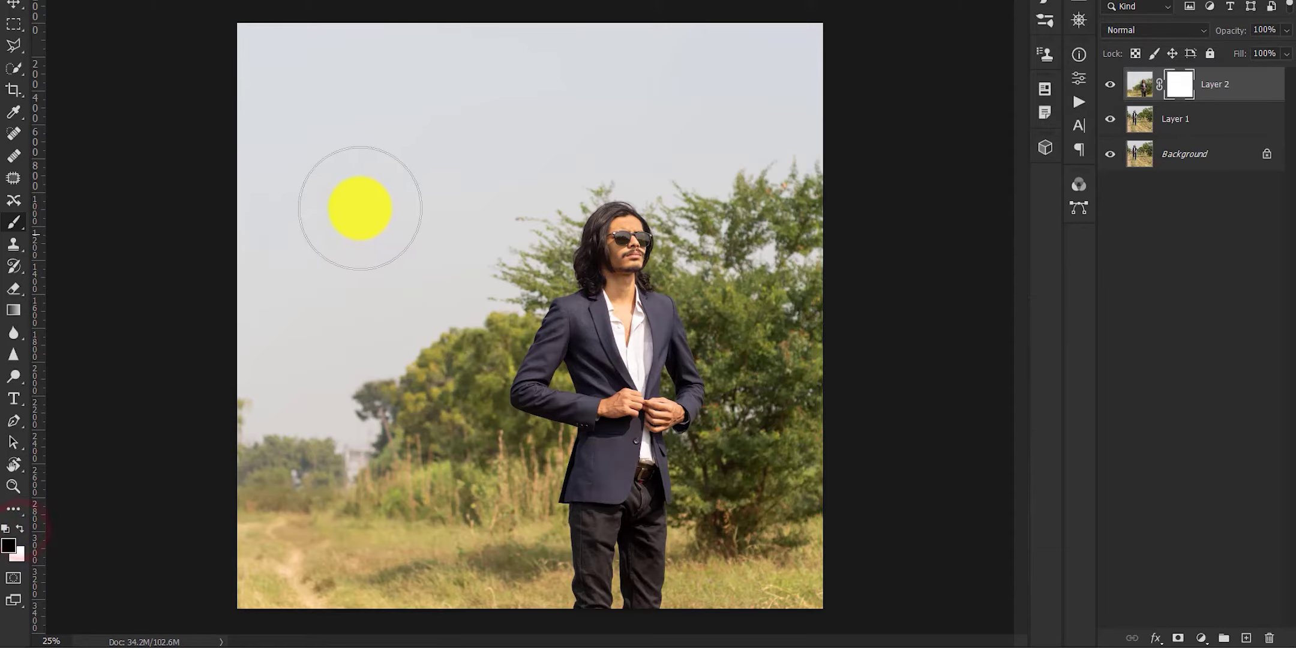
pyautogui.moveTo(288, 270)
pyautogui.mouseDown()
pyautogui.moveTo(346, 184)
pyautogui.moveTo(360, 201)
pyautogui.mouseUp()
pyautogui.moveTo(241, 250)
pyautogui.mouseDown()
pyautogui.moveTo(226, 303)
pyautogui.moveTo(278, 338)
pyautogui.moveTo(309, 292)
pyautogui.moveTo(340, 325)
pyautogui.moveTo(324, 347)
pyautogui.mouseUp()
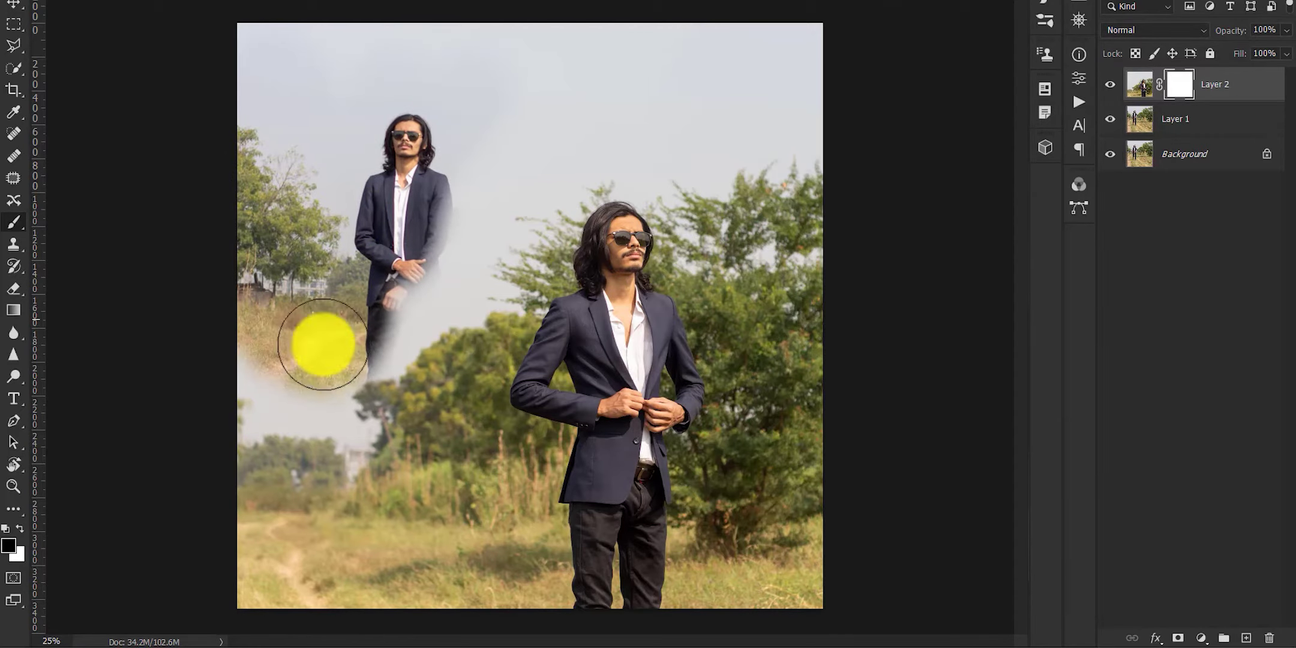
pyautogui.click(1155, 127)
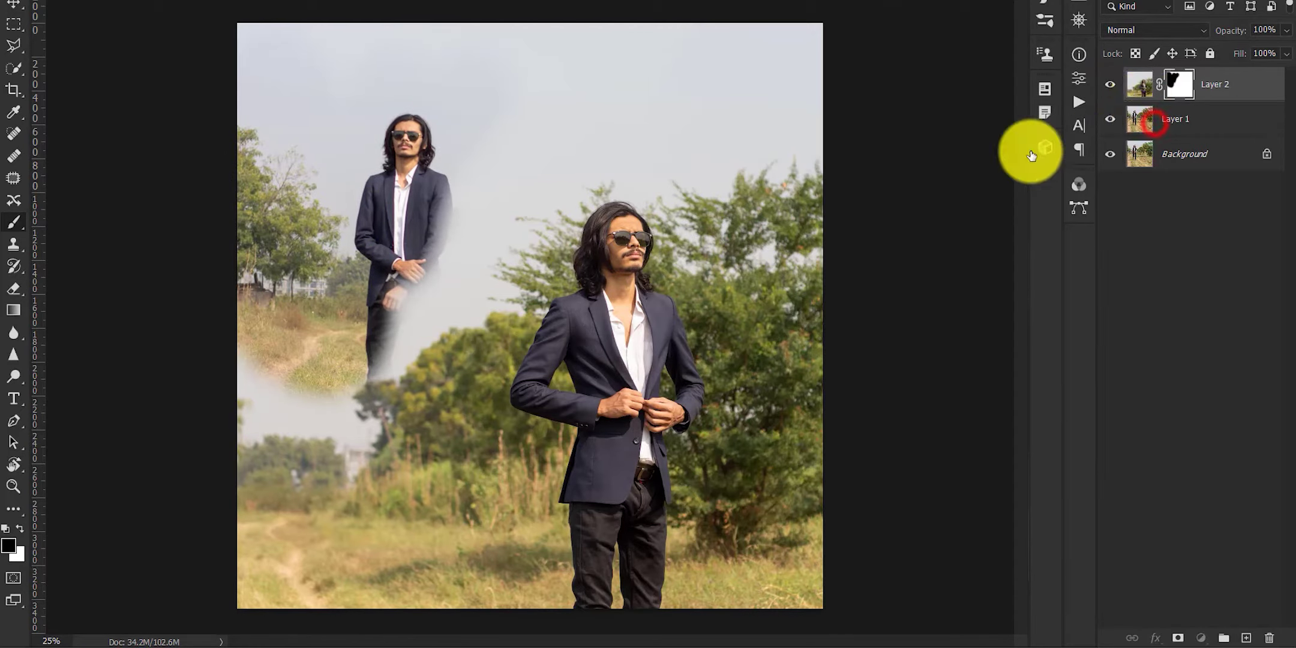
pyautogui.press('x')
pyautogui.moveTo(426, 211); pyautogui.dragTo(412, 277)
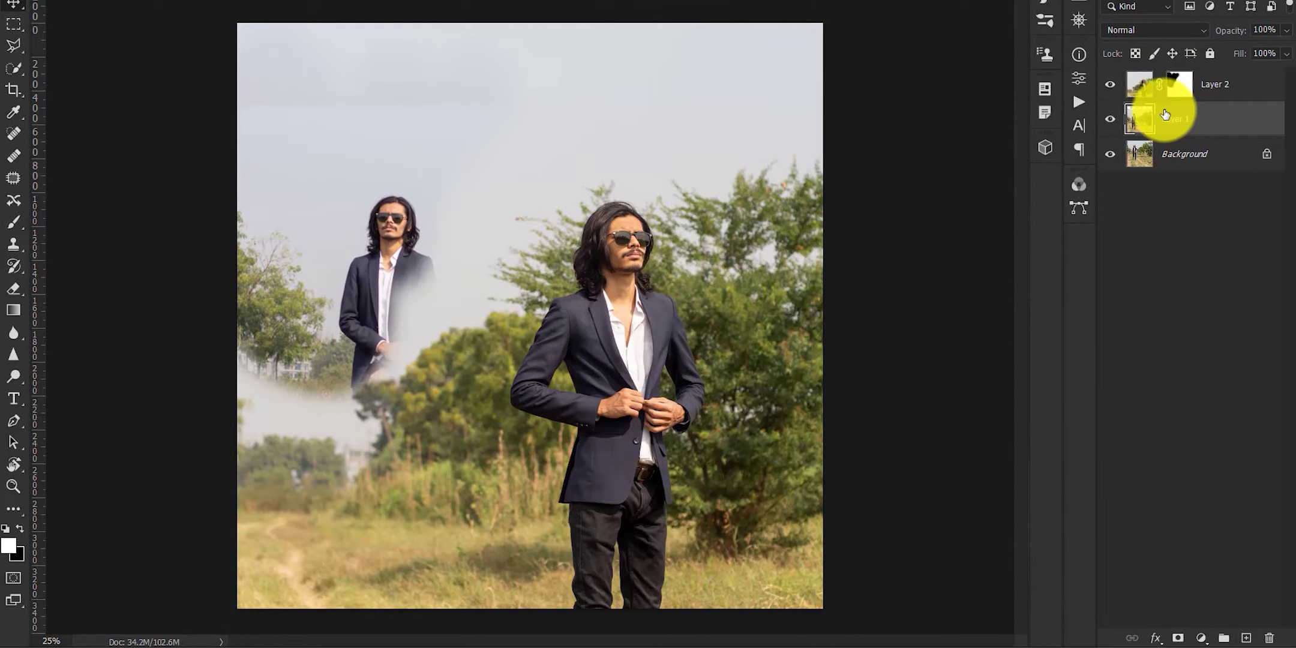
# Reveal the lower-left grass and path on the mask and nudge Layer 1 further down
pyautogui.click(1179, 84)
pyautogui.press('b')
pyautogui.press('x')
pyautogui.moveTo(246, 405)
pyautogui.mouseDown()
pyautogui.moveTo(307, 433)
pyautogui.moveTo(376, 385)
pyautogui.mouseUp()
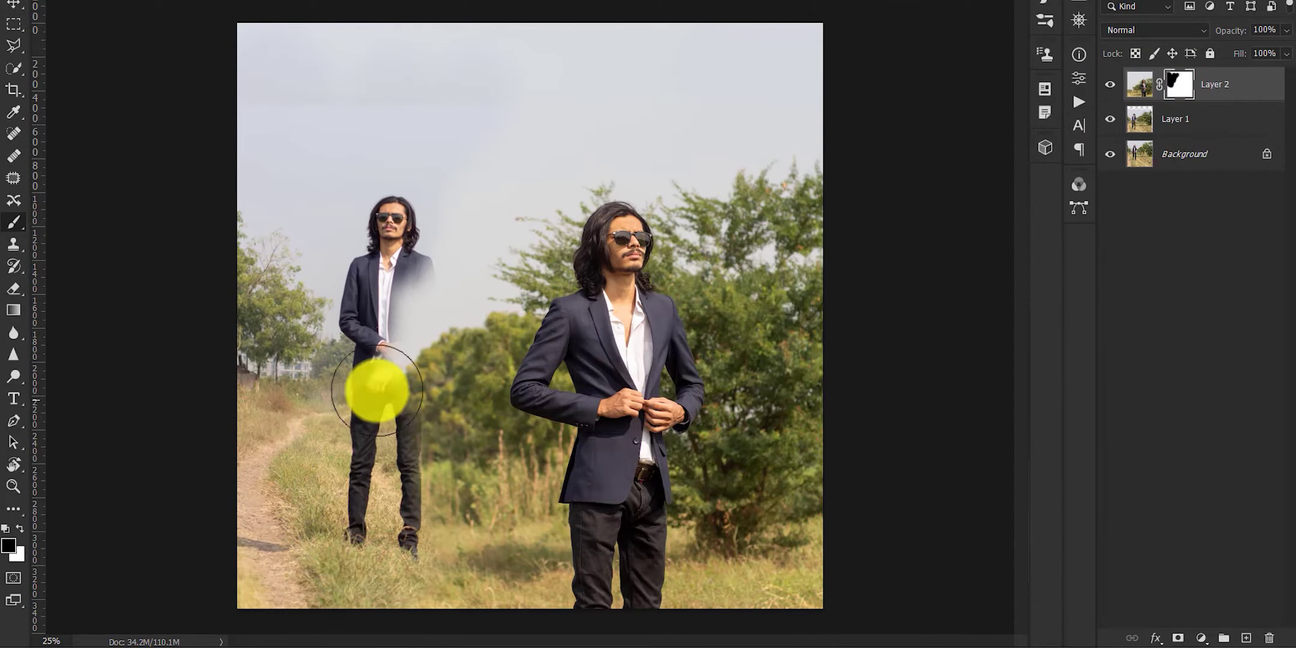
pyautogui.press('v')
pyautogui.click(1181, 124)
pyautogui.press('x')
pyautogui.press('v')
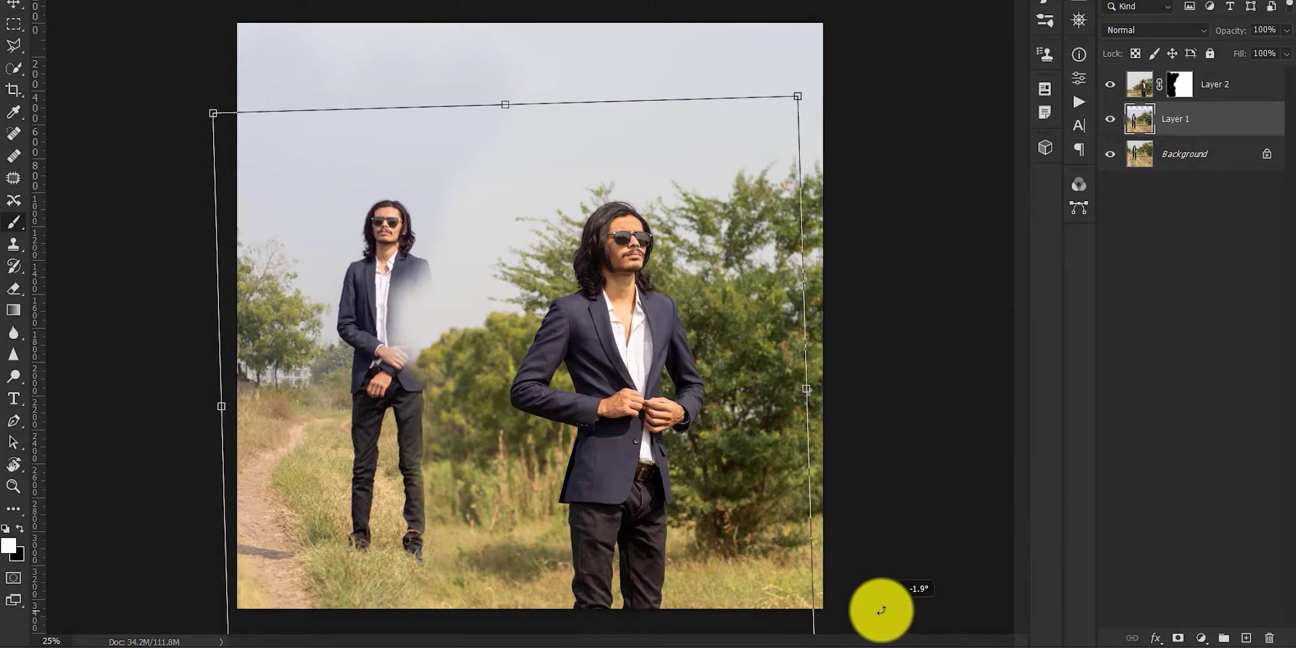
pyautogui.moveTo(660, 473); pyautogui.dragTo(654, 492)
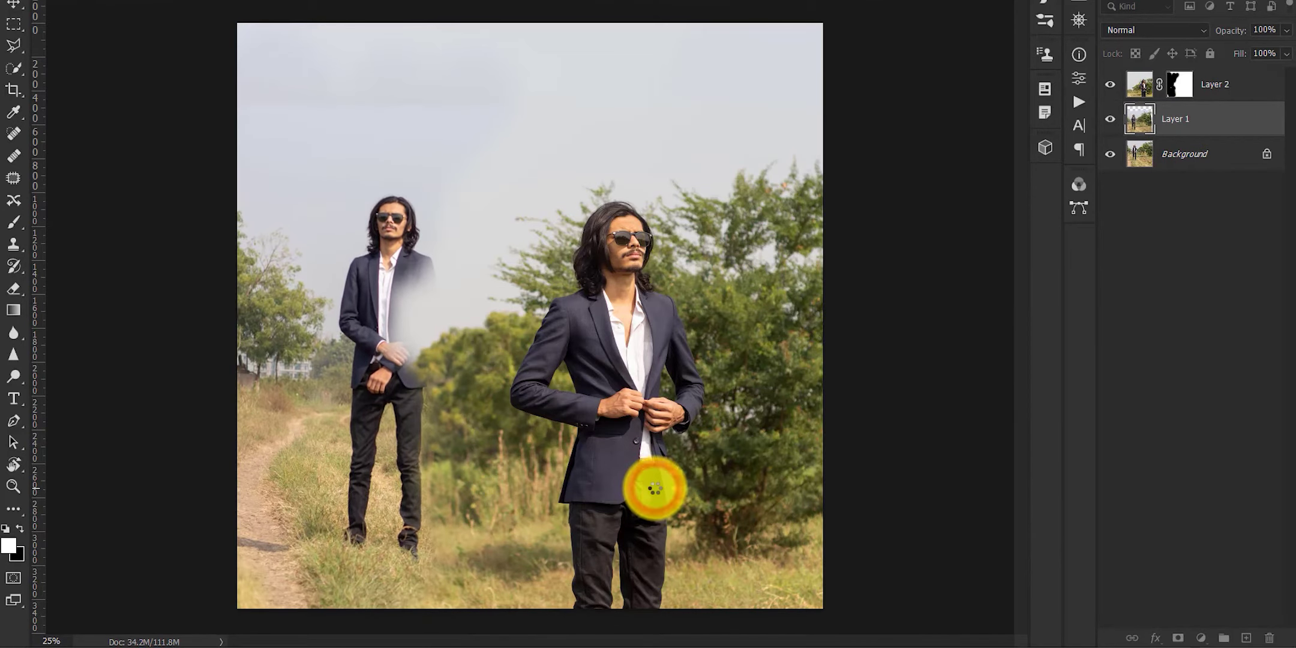
# Mask out more around the rear figure and shift the close-up man to the right
pyautogui.click(1179, 84)
pyautogui.press('b')
pyautogui.press('x')
pyautogui.moveTo(423, 288)
pyautogui.mouseDown()
pyautogui.moveTo(410, 316)
pyautogui.moveTo(448, 281)
pyautogui.moveTo(463, 344)
pyautogui.moveTo(413, 515)
pyautogui.moveTo(451, 467)
pyautogui.mouseUp()
pyautogui.click(1139, 87)
pyautogui.press('v')
pyautogui.moveTo(639, 398); pyautogui.dragTo(664, 406)
pyautogui.click(1179, 87)
# Brush away the grey seam at bottom-left on Layer 2's mask
pyautogui.press('x')
pyautogui.press('b')
pyautogui.rightClick(504, 470)
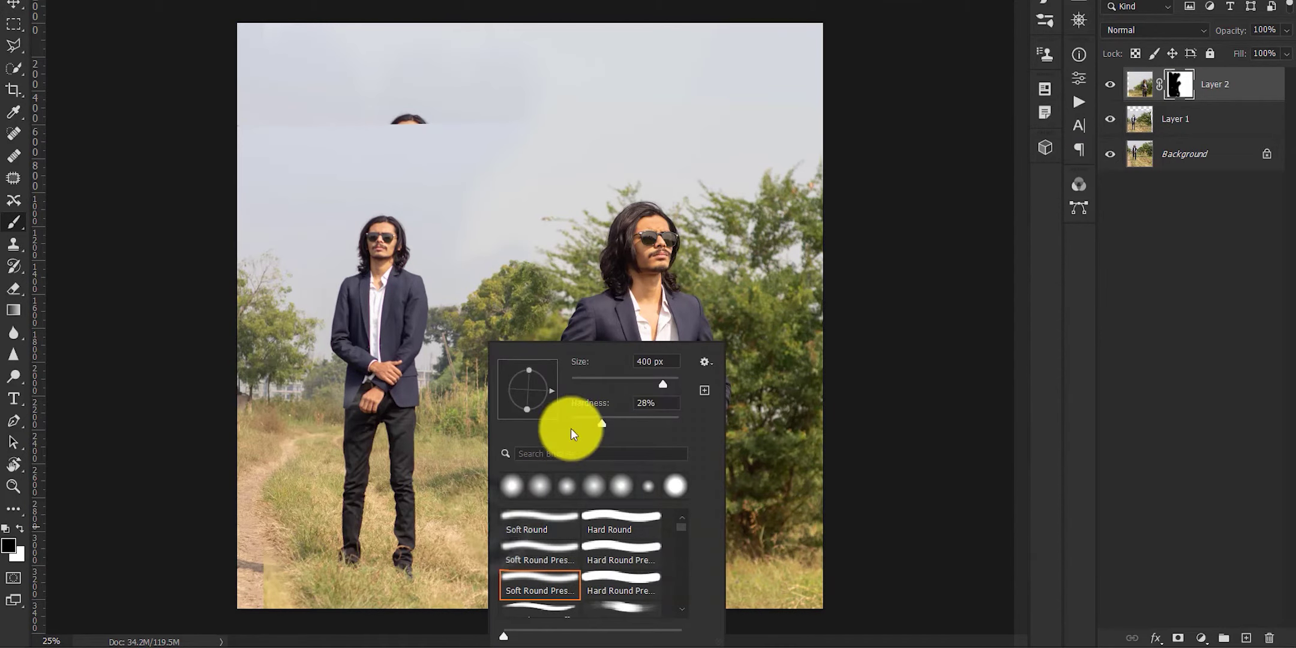
pyautogui.click(258, 594)
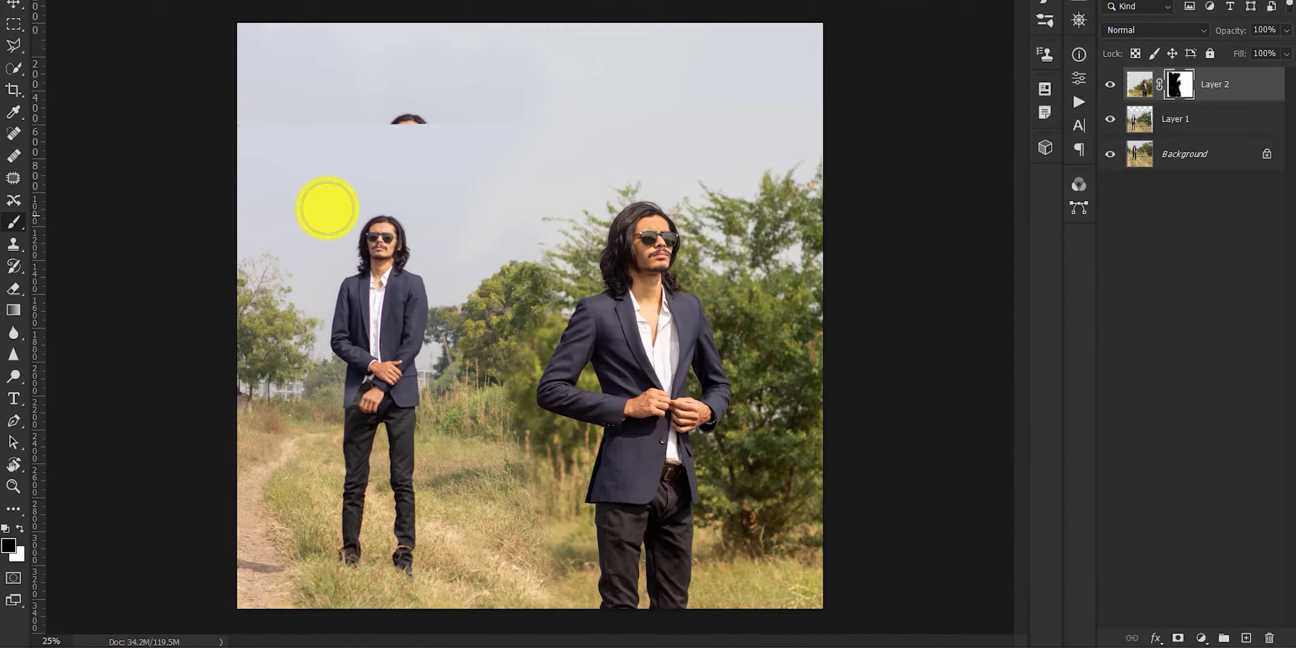
# Move Layer 1 down on the canvas and dismiss the Renew Component popup
pyautogui.click(1175, 118)
pyautogui.press('x')
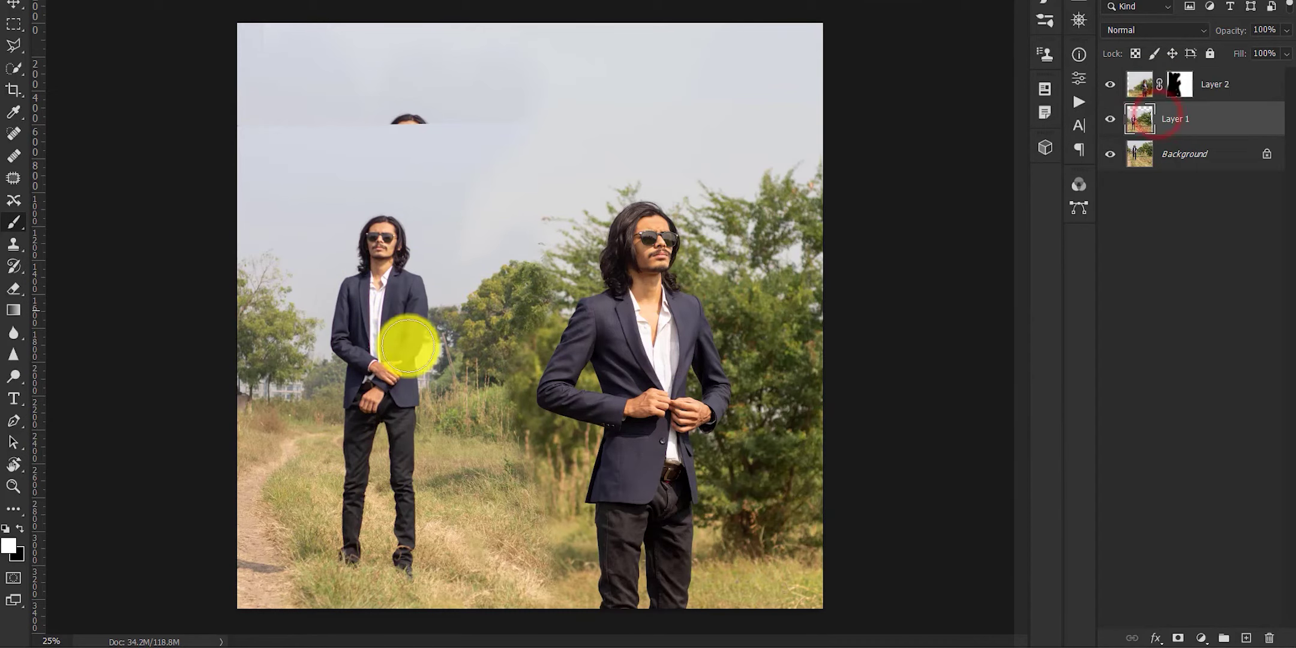
pyautogui.moveTo(409, 342); pyautogui.dragTo(396, 369)
pyautogui.click(777, 372)
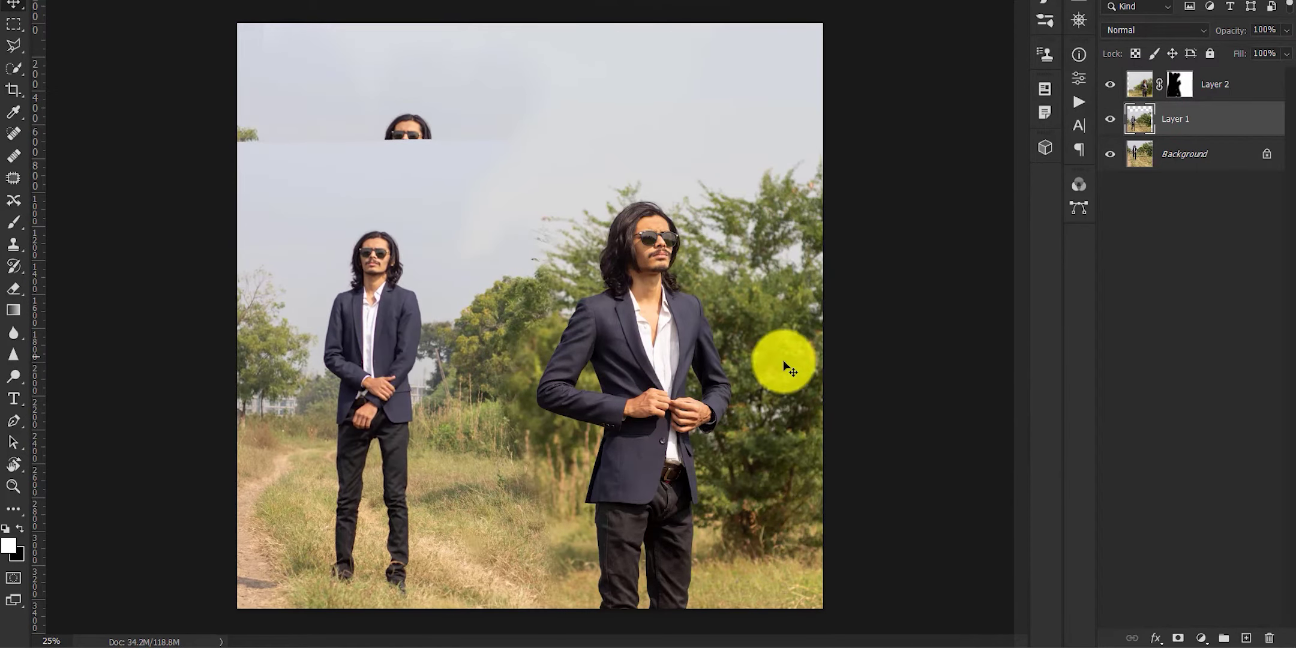
# Add a new empty Layer 3 between Layer 2 and Layer 1
pyautogui.click(1143, 90)
pyautogui.click(1247, 638)
pyautogui.moveTo(1227, 79); pyautogui.dragTo(1238, 129)
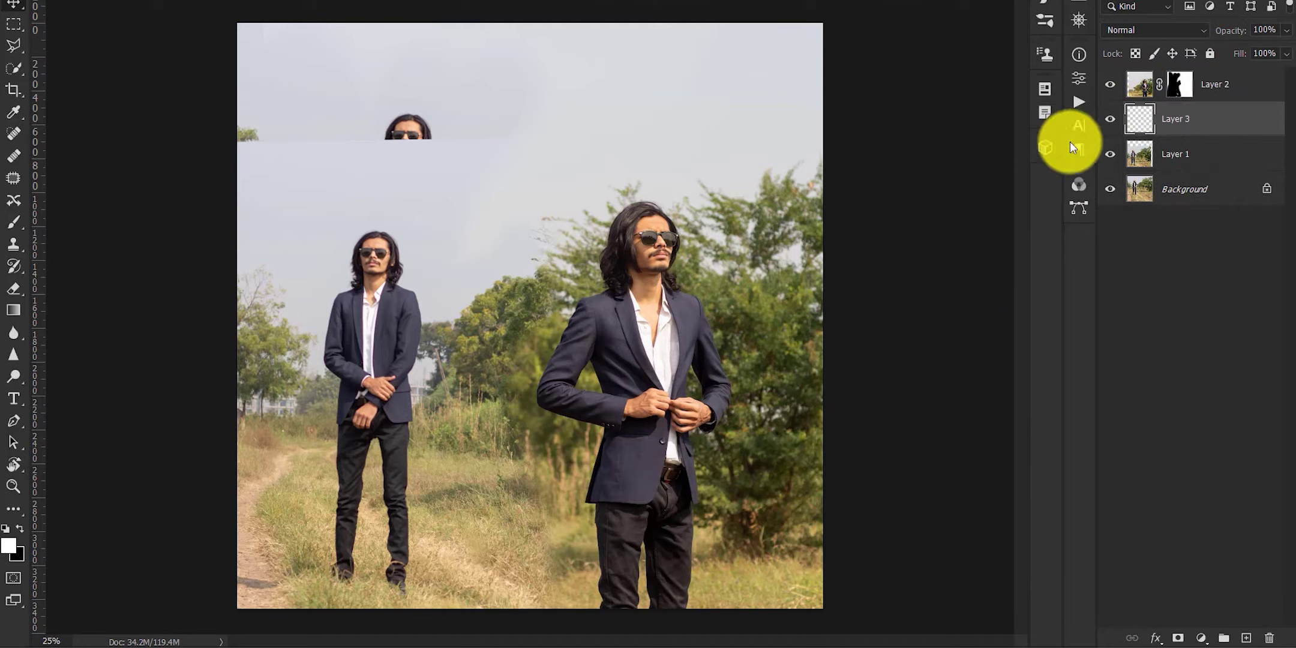
pyautogui.moveTo(480, 100); pyautogui.dragTo(426, 168)
# Mask Layer 1 and paint out the stray head and seam along the top
pyautogui.click(1180, 153)
pyautogui.moveTo(208, 133); pyautogui.dragTo(507, 120)
pyautogui.click(1159, 119)
pyautogui.click(247, 132)
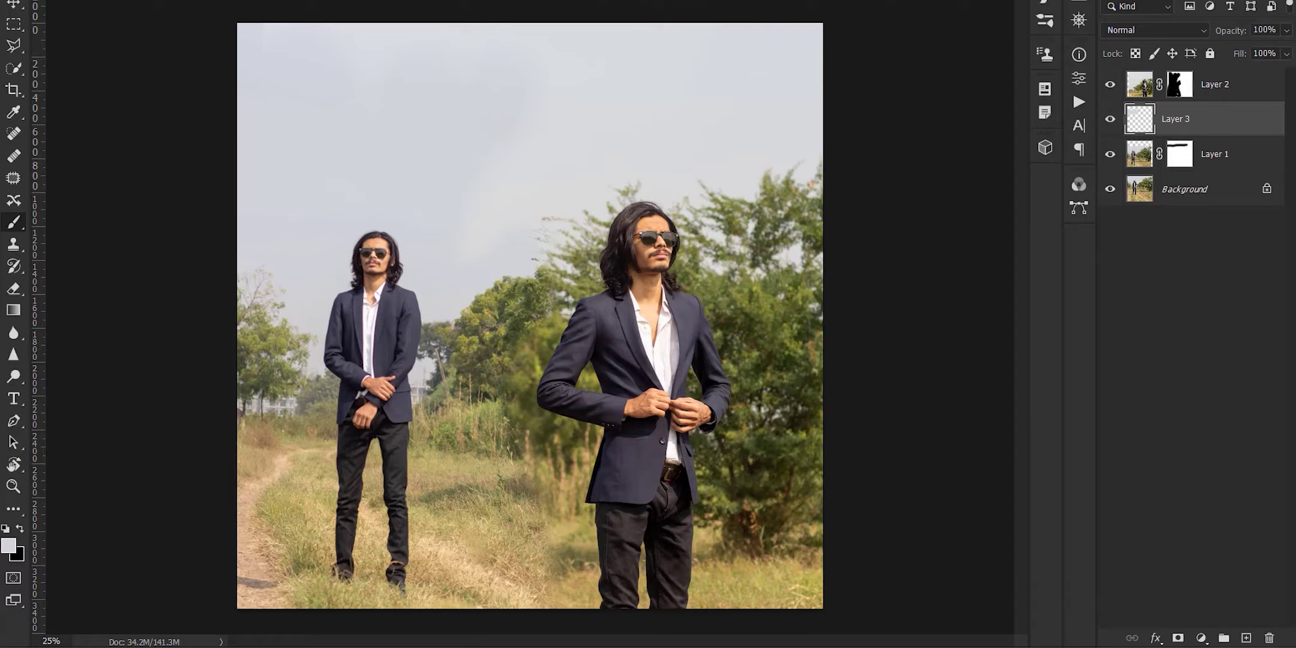
# Select the top Layer 2 and stamp visible layers with Ctrl+Alt+Shift+E into Layer 4
pyautogui.click(1225, 95)
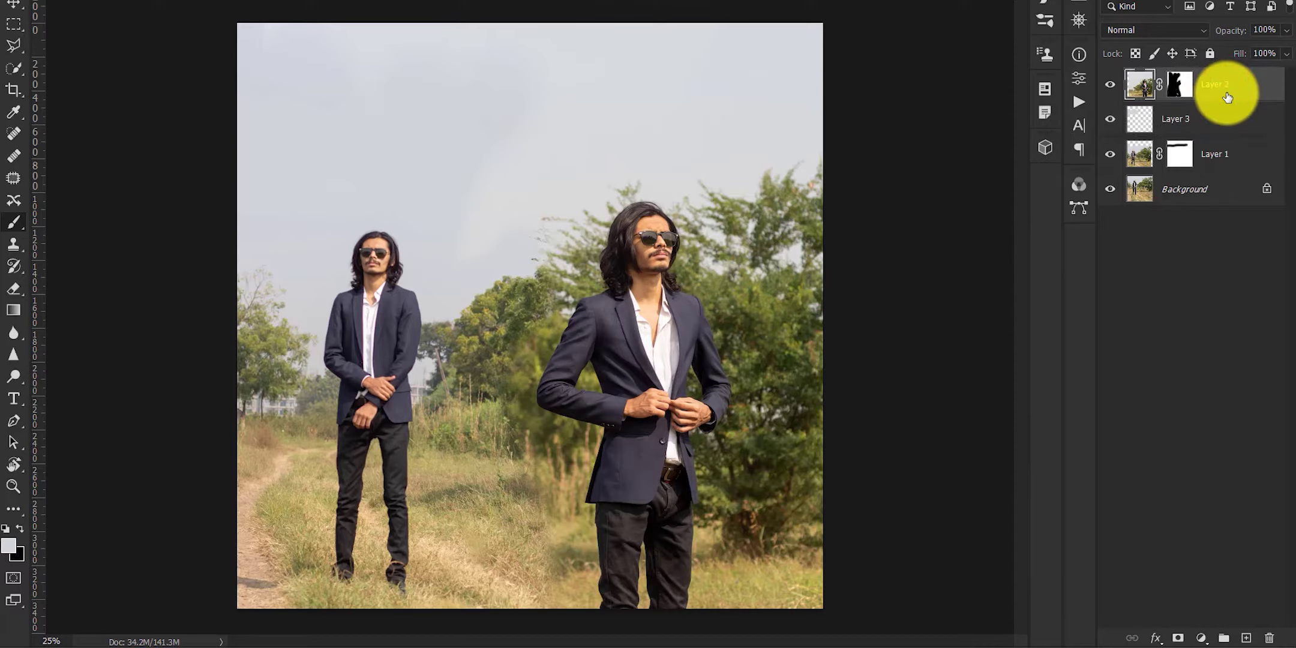
pyautogui.hotkey('ctrl', 'alt', 'shift', 'e')
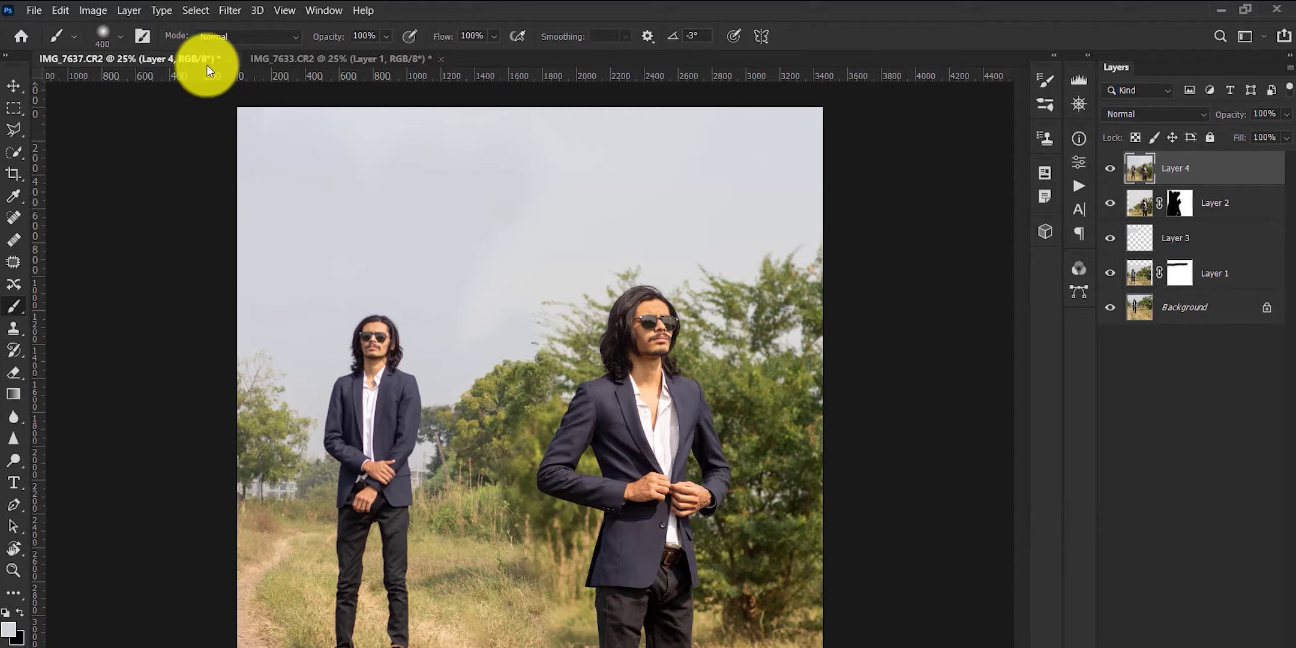
# Start Edit > Sky Replacement and browse the sky preset list
pyautogui.click(61, 10)
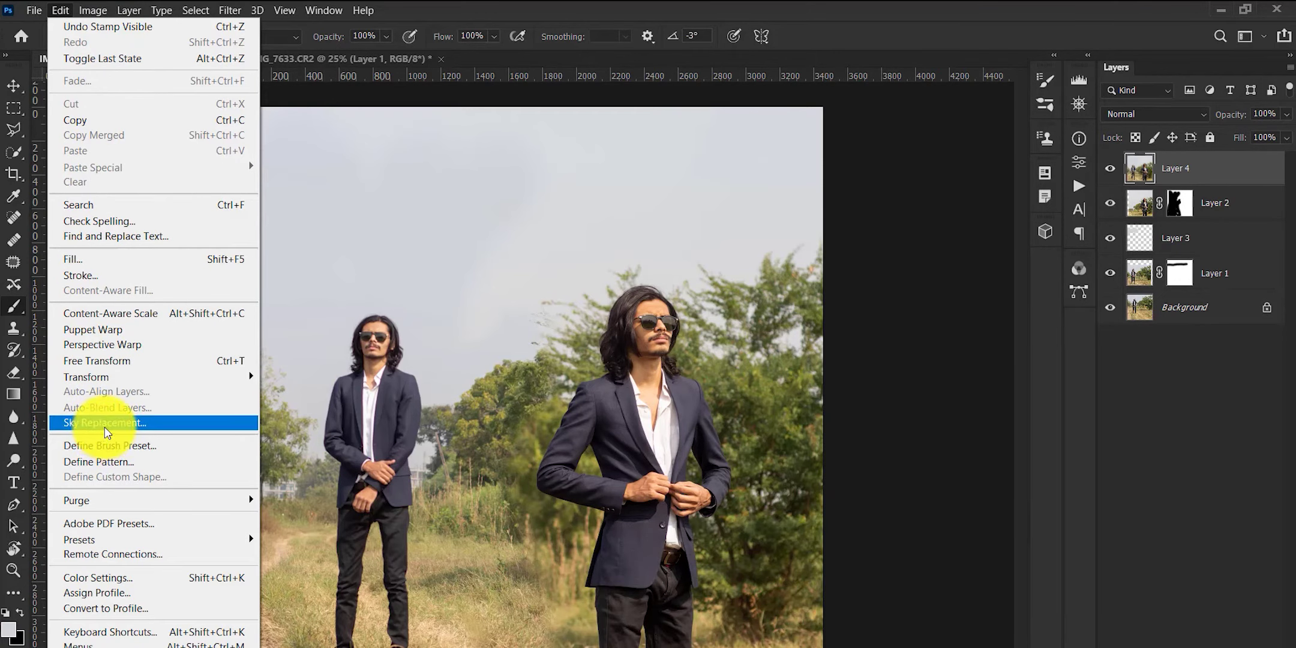
pyautogui.click(107, 423)
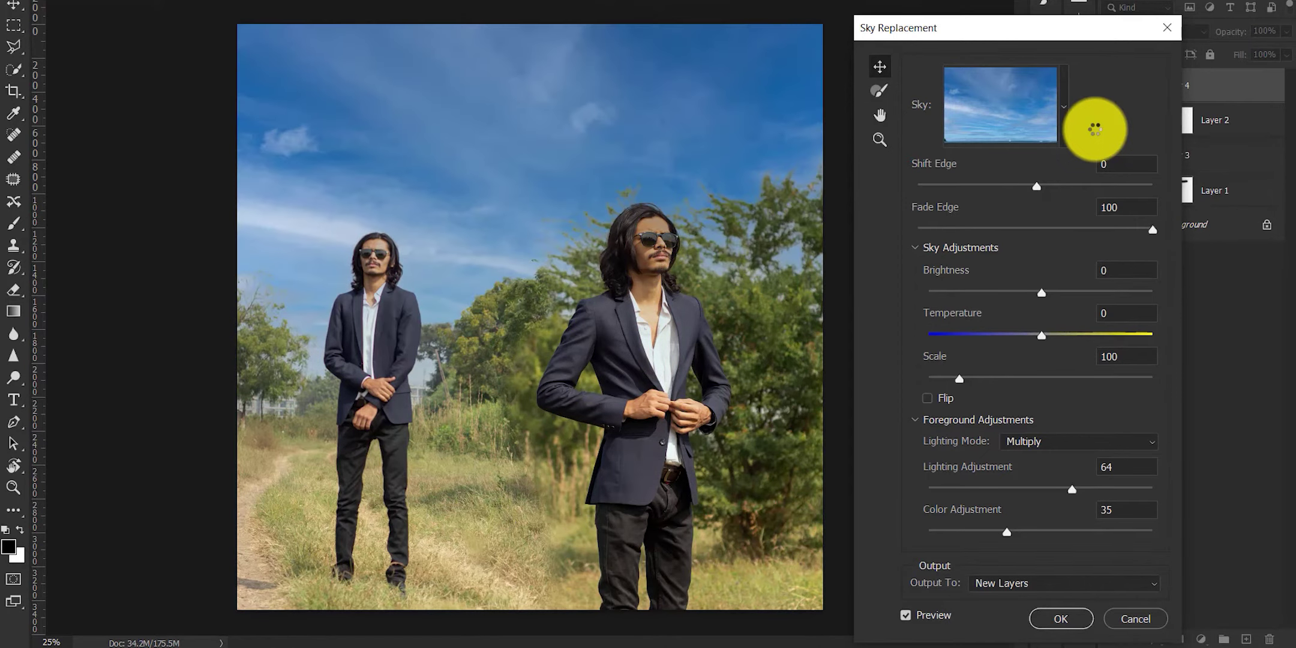
pyautogui.click(1064, 103)
pyautogui.click(1090, 252)
pyautogui.scroll(-5, 1086, 303)
pyautogui.scroll(3, 1074, 321)
pyautogui.scroll(-1, 1074, 320)
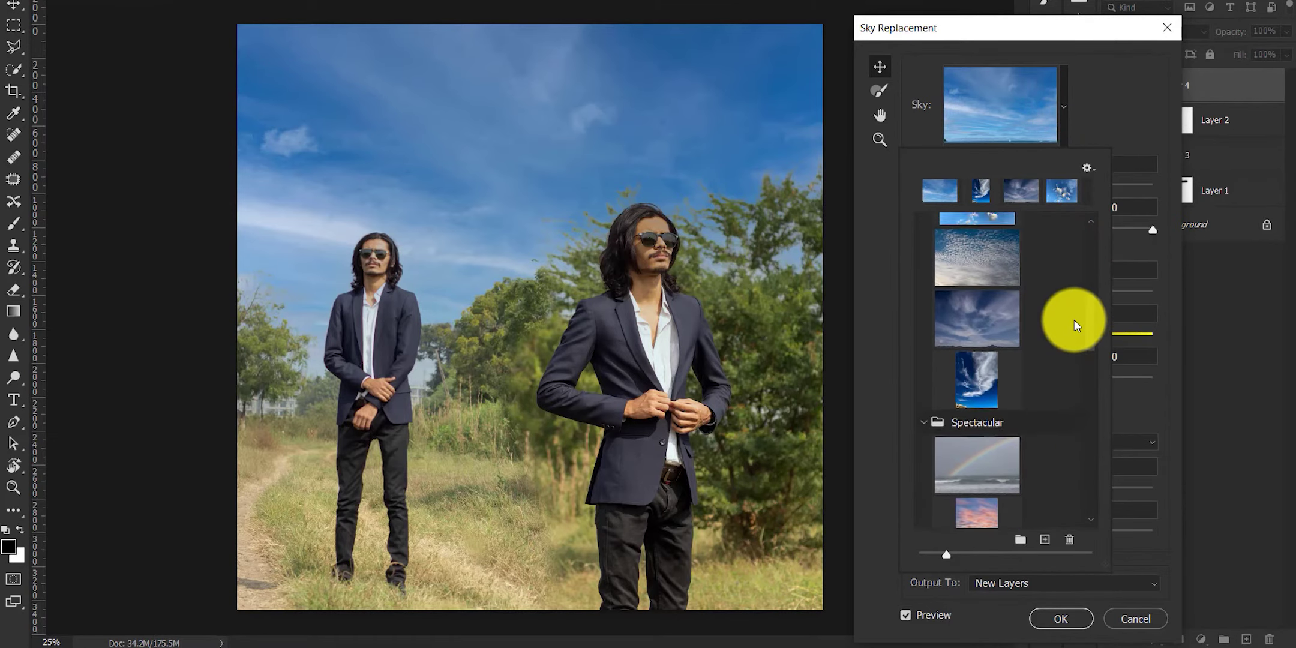
pyautogui.scroll(5, 1074, 320)
pyautogui.scroll(-1, 1035, 374)
pyautogui.scroll(-1, 1035, 374)
pyautogui.scroll(-1, 1028, 371)
pyautogui.scroll(-1, 997, 411)
# Try wispy and blue-orange skies, then apply the streaky blue sky preset
pyautogui.click(990, 411)
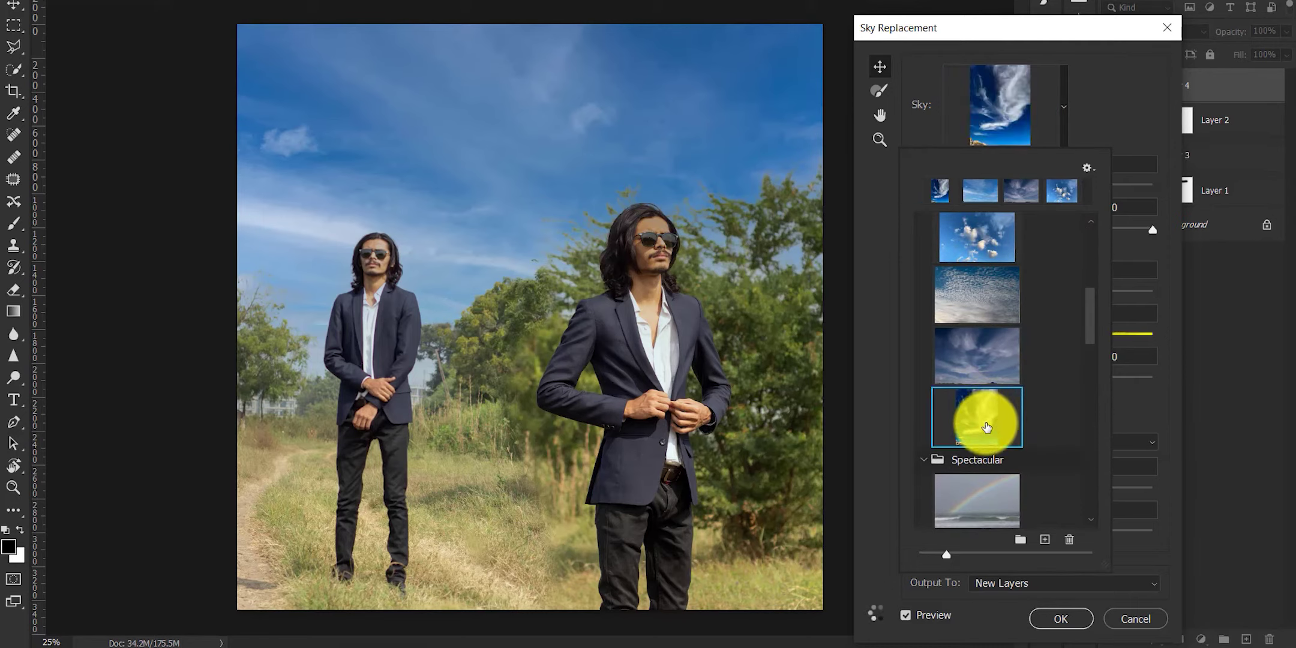
pyautogui.scroll(-7, 996, 402)
pyautogui.click(1004, 391)
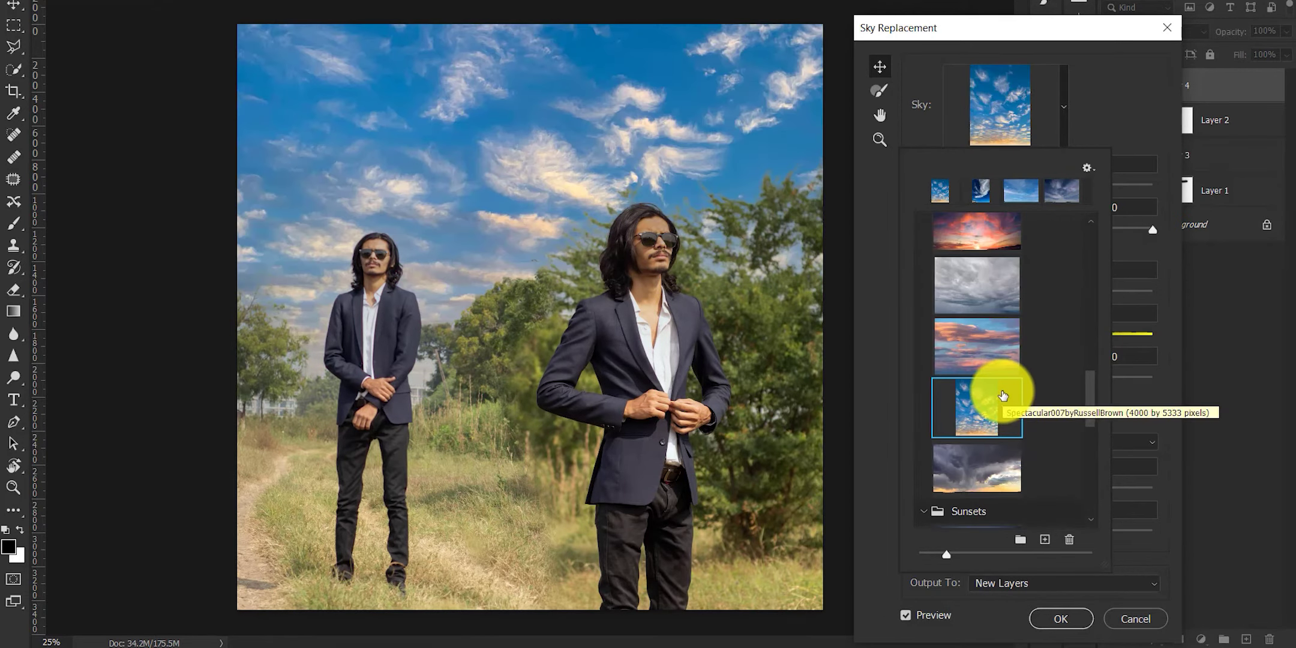
pyautogui.scroll(2, 1004, 396)
pyautogui.scroll(2, 1003, 396)
pyautogui.scroll(2, 1002, 398)
pyautogui.scroll(2, 1002, 398)
pyautogui.scroll(2, 1002, 397)
pyautogui.scroll(2, 1002, 396)
pyautogui.scroll(2, 1002, 395)
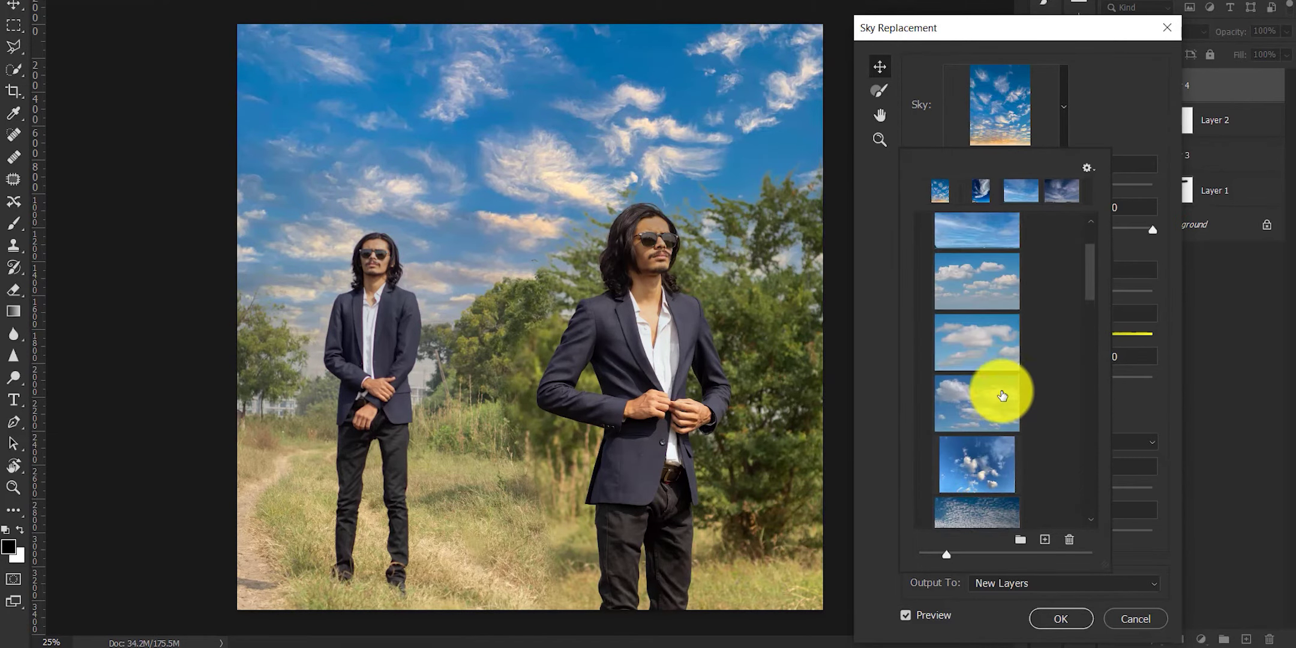
pyautogui.scroll(2, 1002, 396)
pyautogui.click(1002, 342)
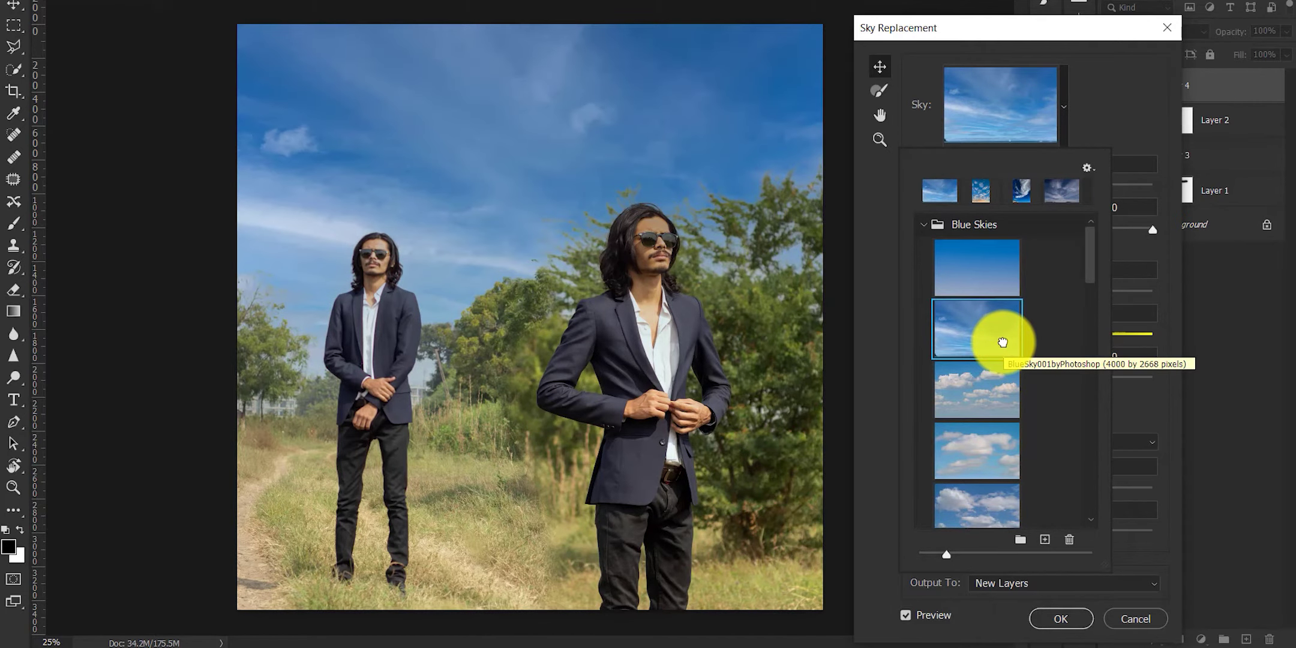
pyautogui.click(1063, 617)
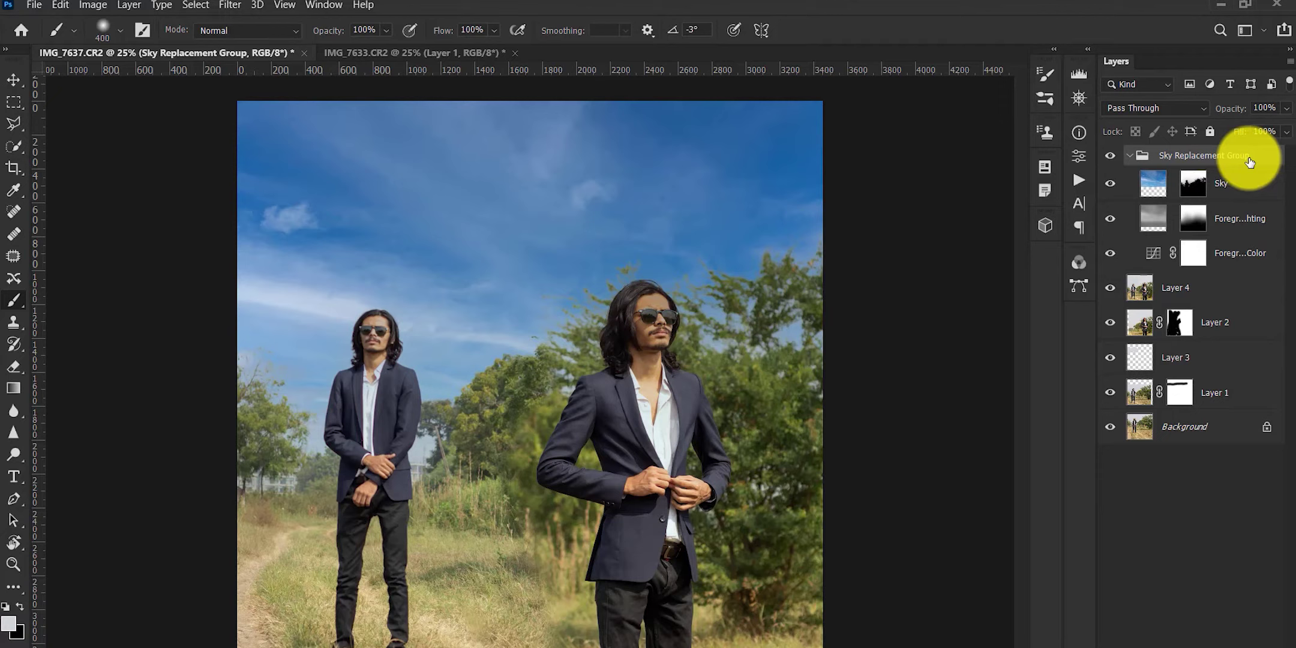
# Stamp the visible layers with the new sky into Layer 5 and zoom in slightly
pyautogui.hotkey('ctrl', 'shift', 'alt', 'e')
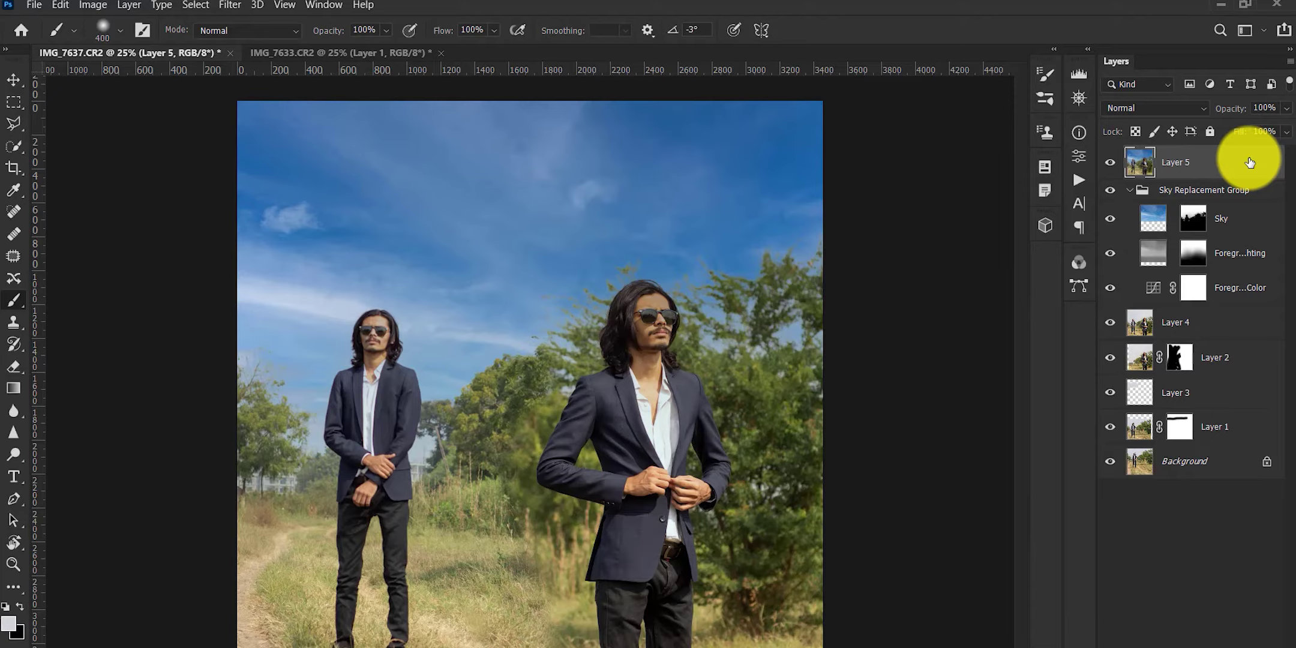
pyautogui.hotkey('ctrl', '+')
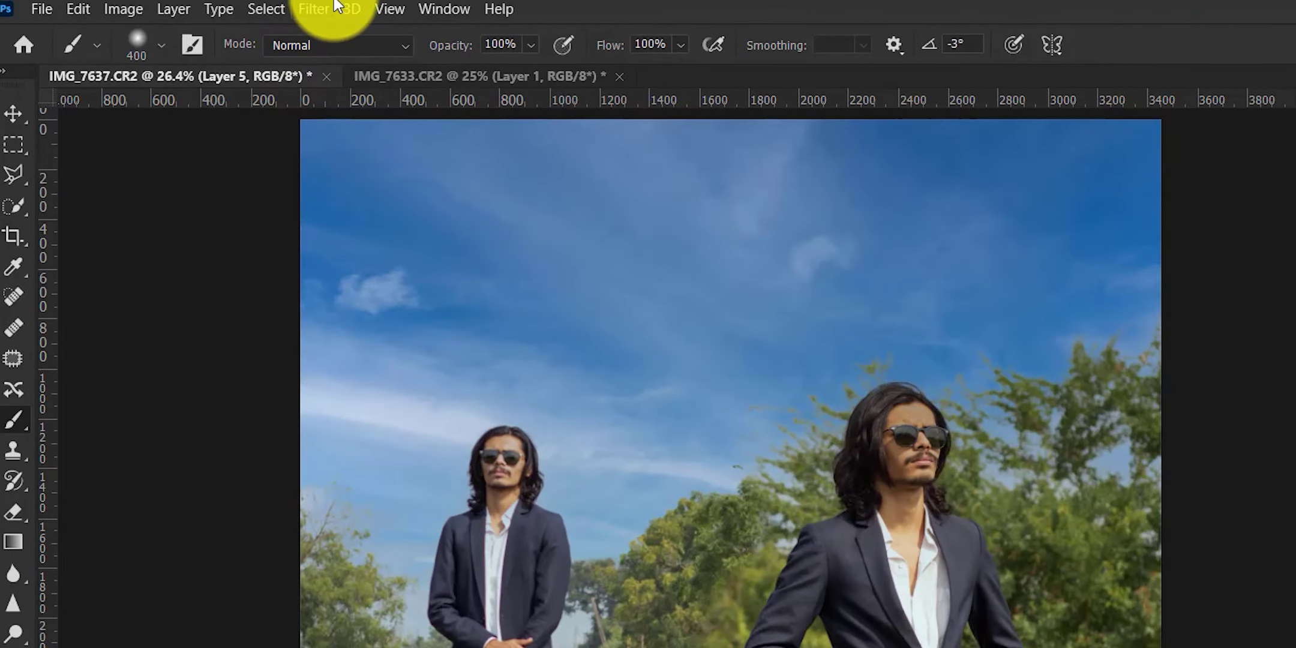
# Open the Camera Raw Filter from the Filter menu for Layer 5
pyautogui.click(336, 8)
pyautogui.click(348, 8)
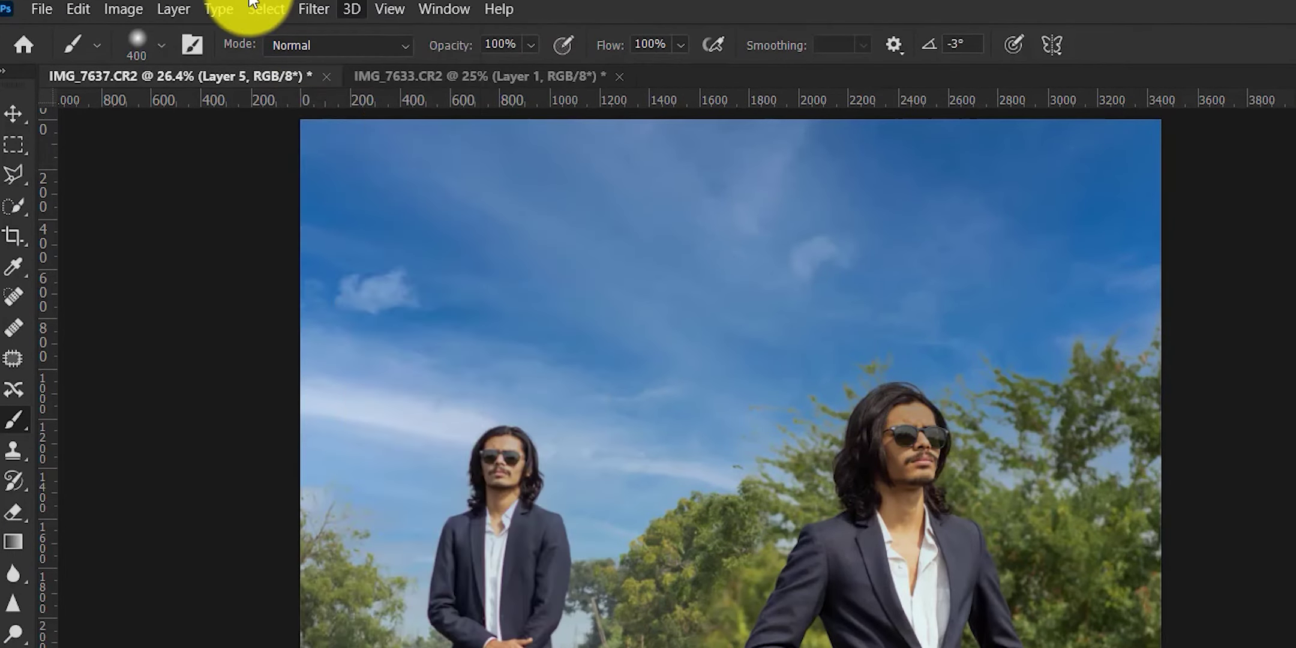
pyautogui.click(255, 6)
pyautogui.moveTo(314, 9)
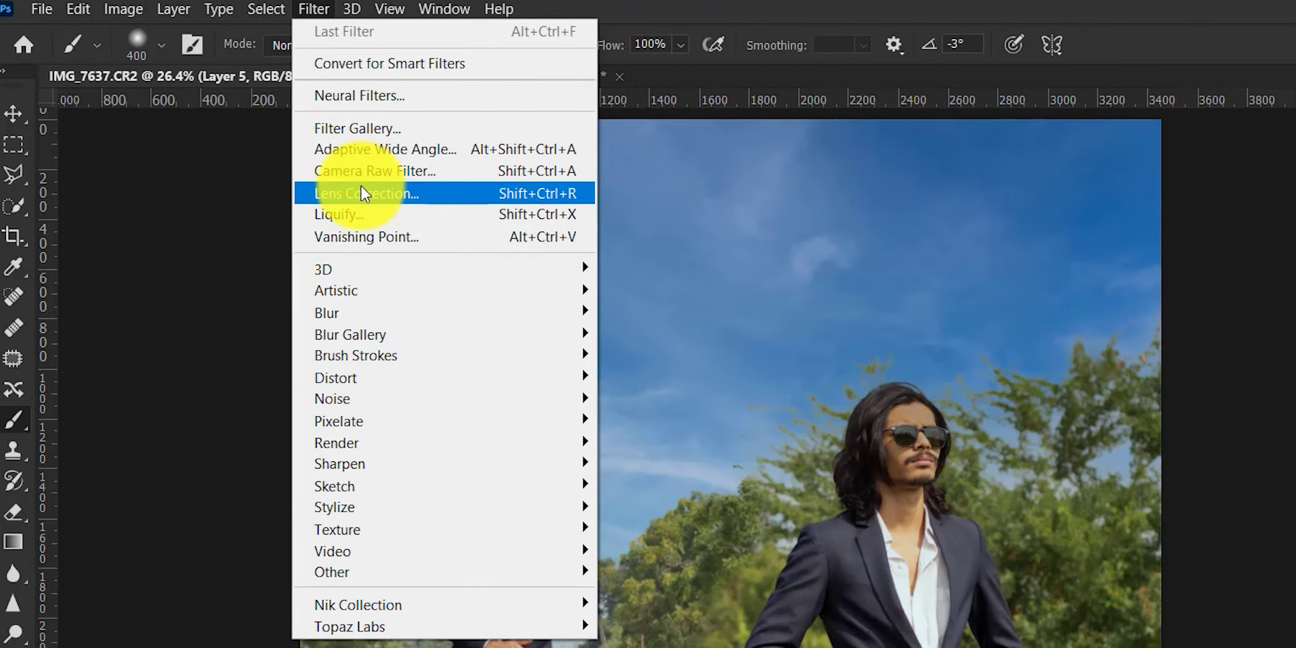
pyautogui.click(358, 180)
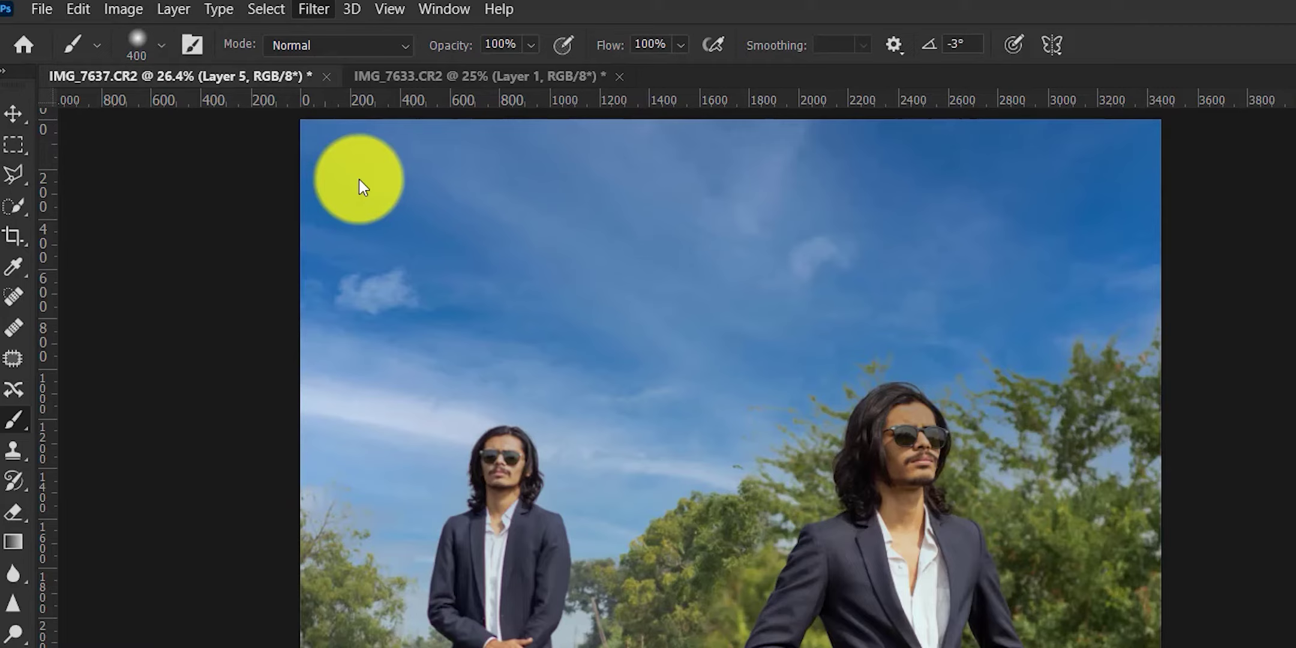
# Pull Highlights down to -70 and raise Shadows to +74
pyautogui.hotkey('ctrl', 'shift', 'a')
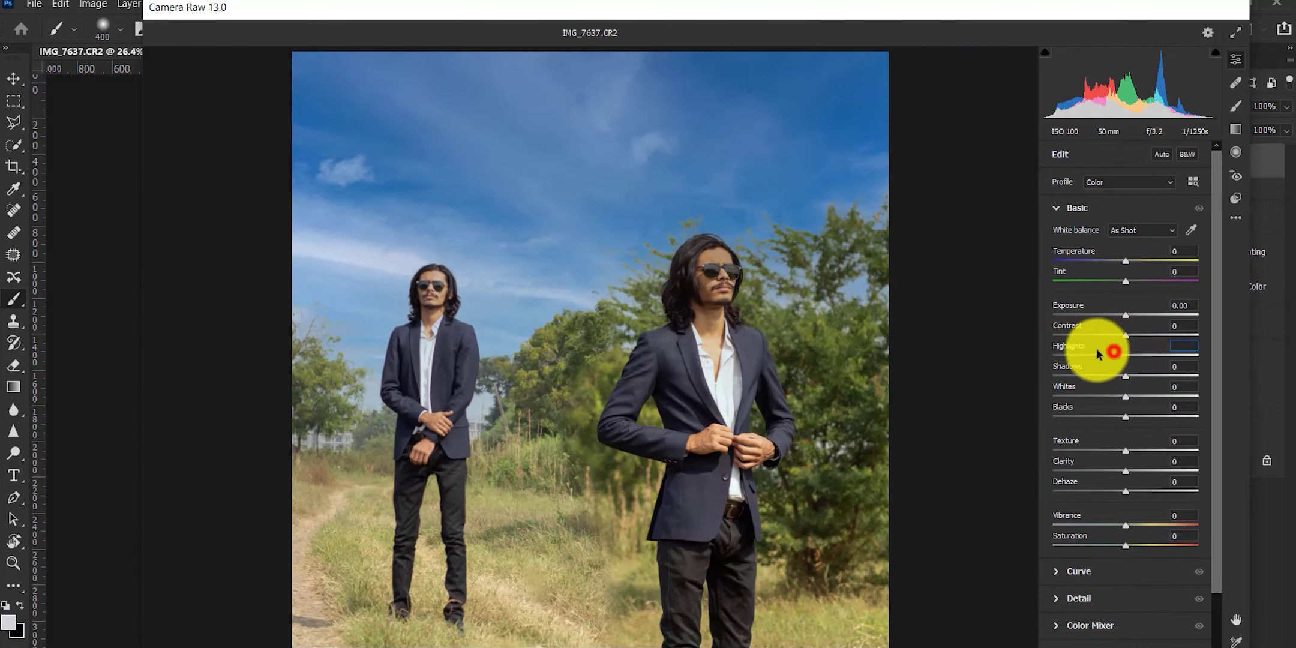
pyautogui.moveTo(1097, 354); pyautogui.dragTo(1179, 376)
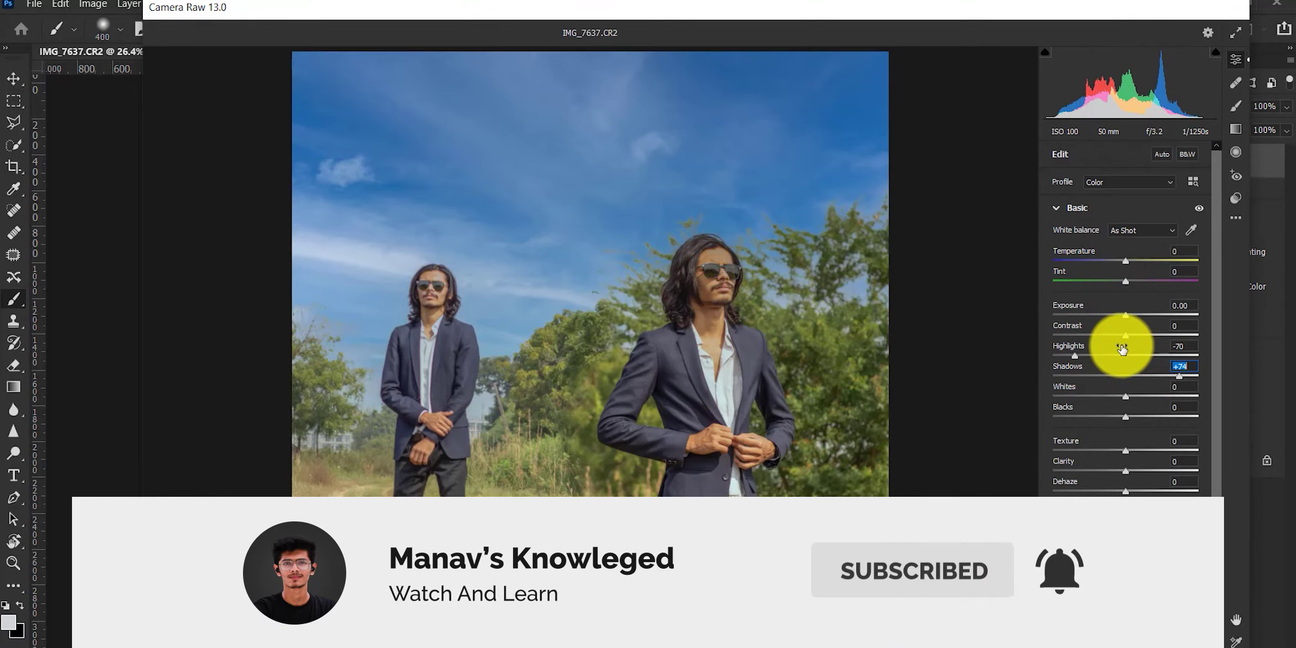
pyautogui.click(1120, 402)
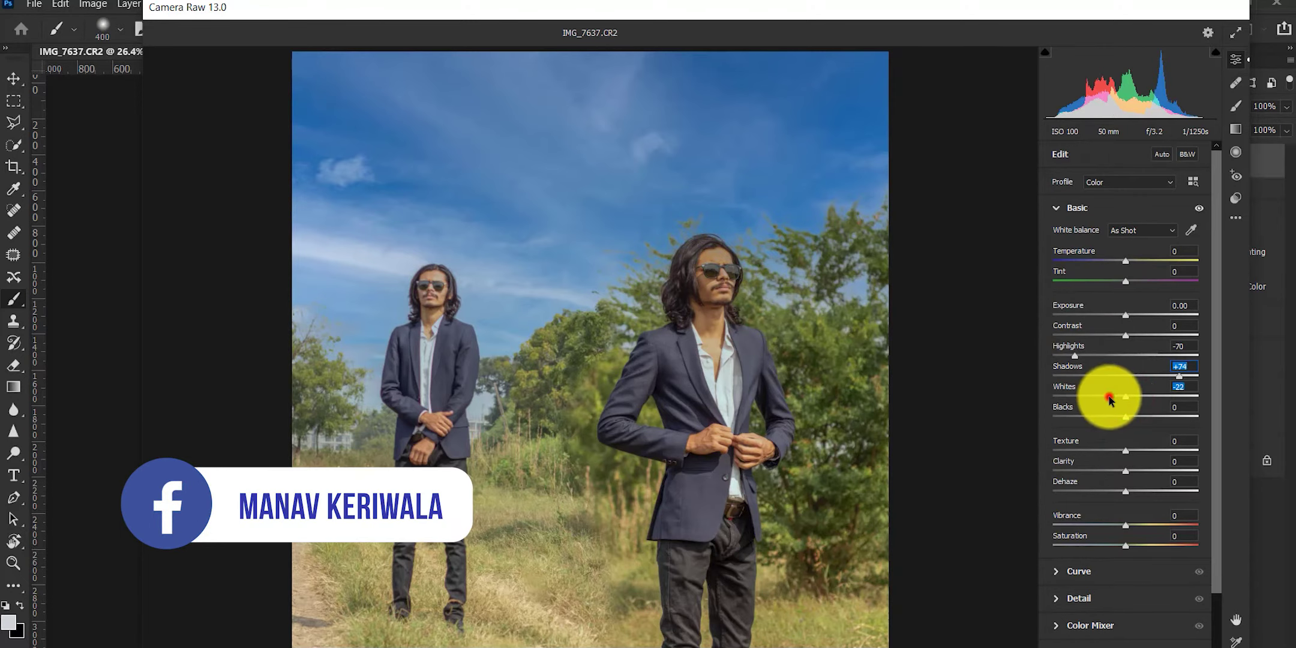
# Set Whites to -22, Contrast to +10 and Clarity to +14
pyautogui.moveTo(1114, 403); pyautogui.dragTo(1098, 401)
pyautogui.moveTo(1126, 336); pyautogui.dragTo(1133, 336)
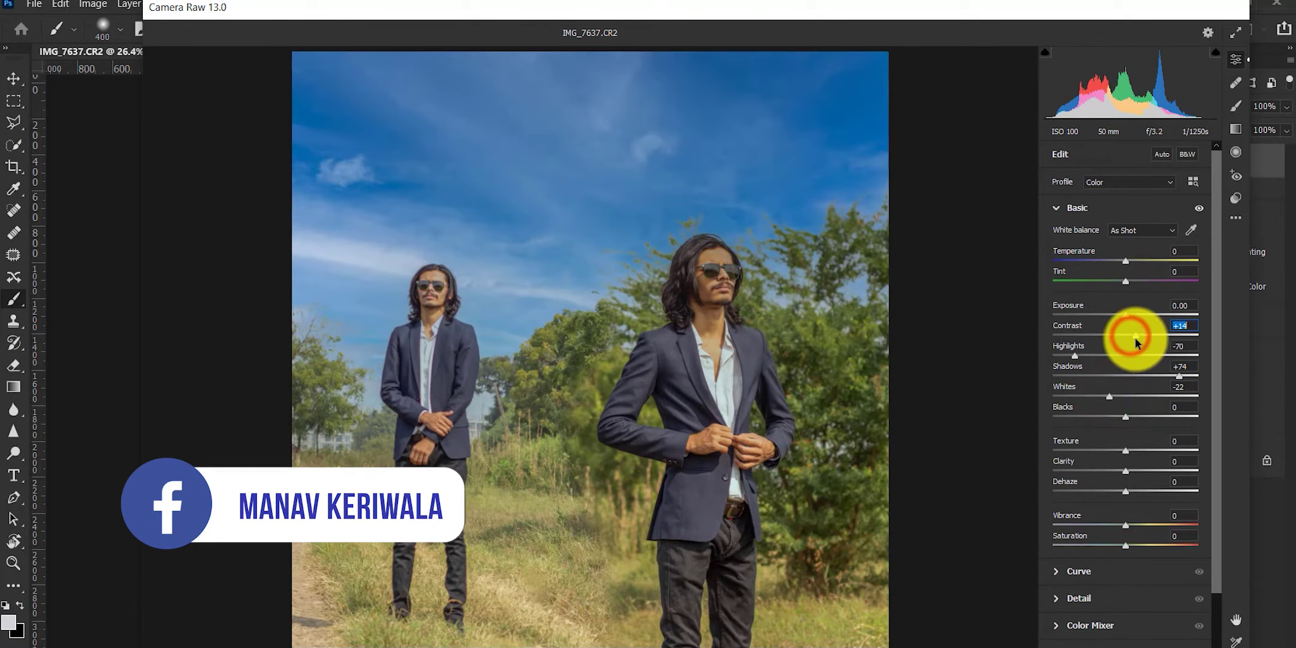
pyautogui.moveTo(1126, 471); pyautogui.dragTo(1140, 478)
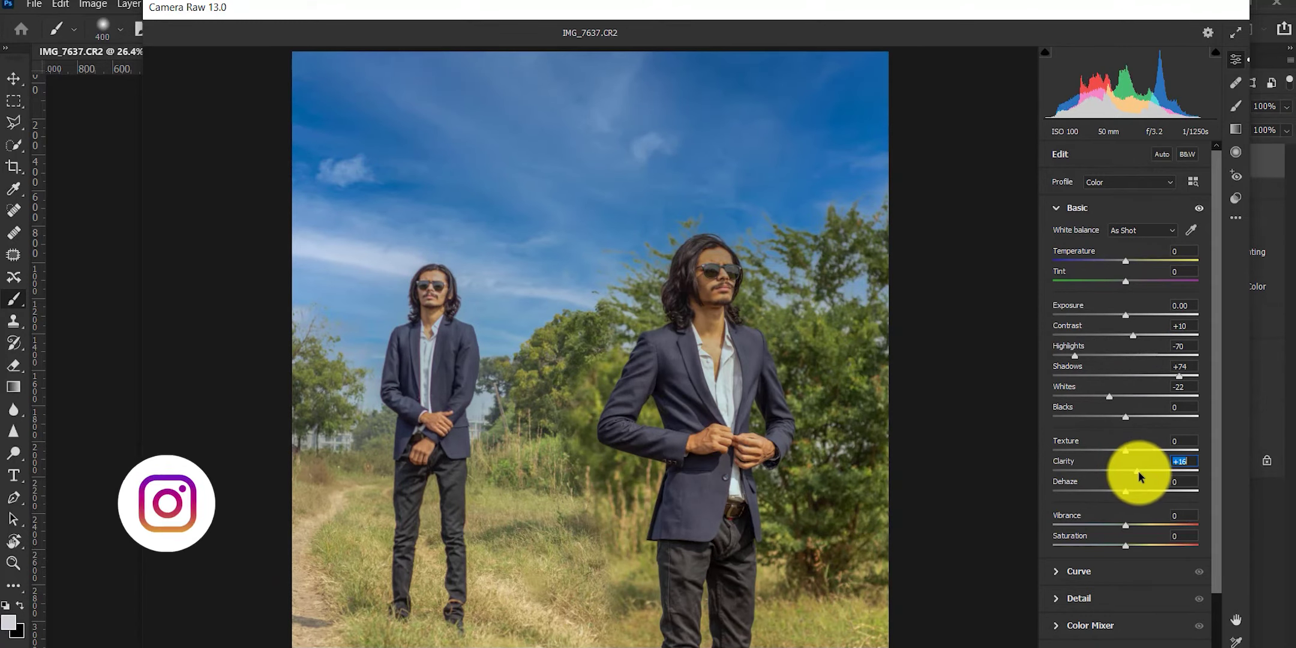
pyautogui.scroll(-1, 1085, 543)
pyautogui.scroll(-2, 1089, 543)
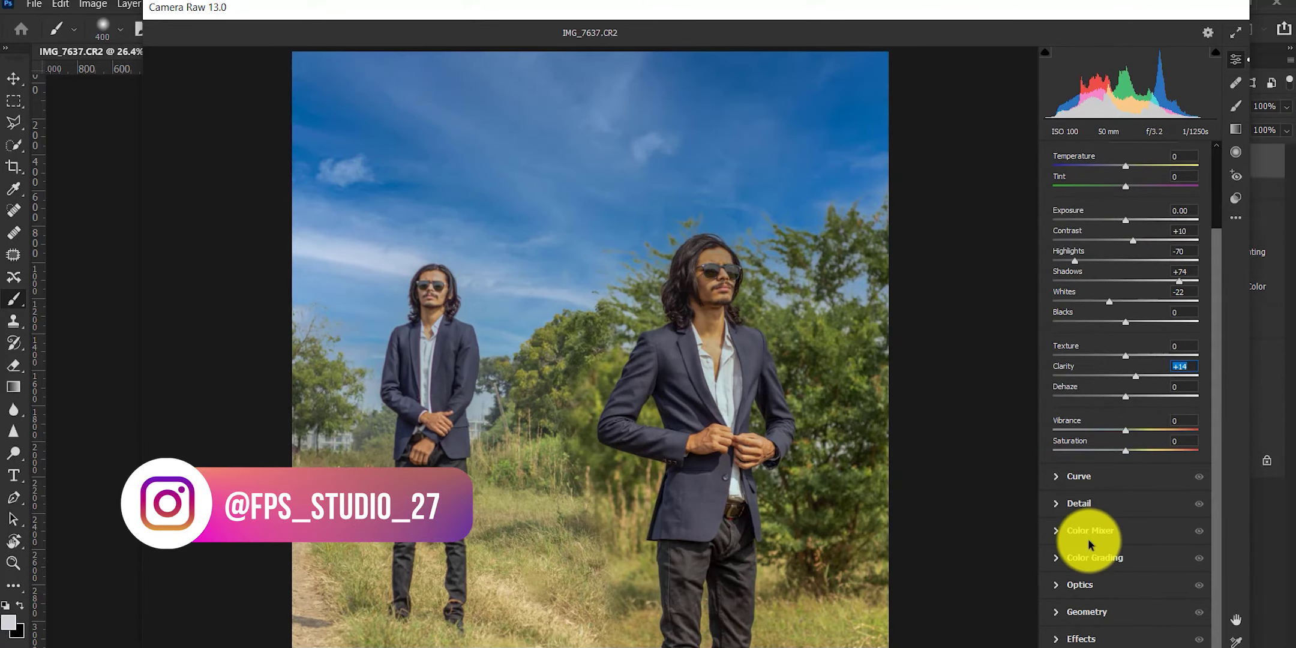
# In Color Mixer, brighten oranges and reds, raise red and green (+22) saturation, mute blues
pyautogui.click(1077, 537)
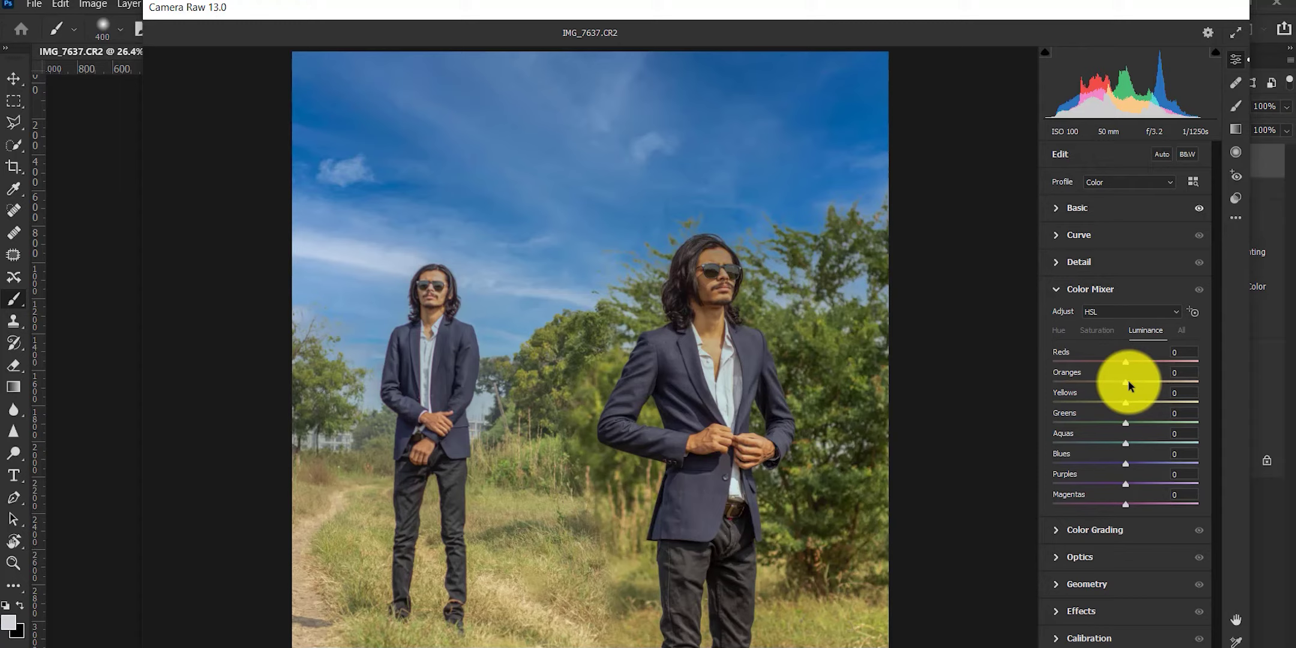
pyautogui.moveTo(1128, 382)
pyautogui.mouseDown()
pyautogui.moveTo(1160, 387)
pyautogui.moveTo(1140, 402)
pyautogui.moveTo(1143, 462)
pyautogui.mouseUp()
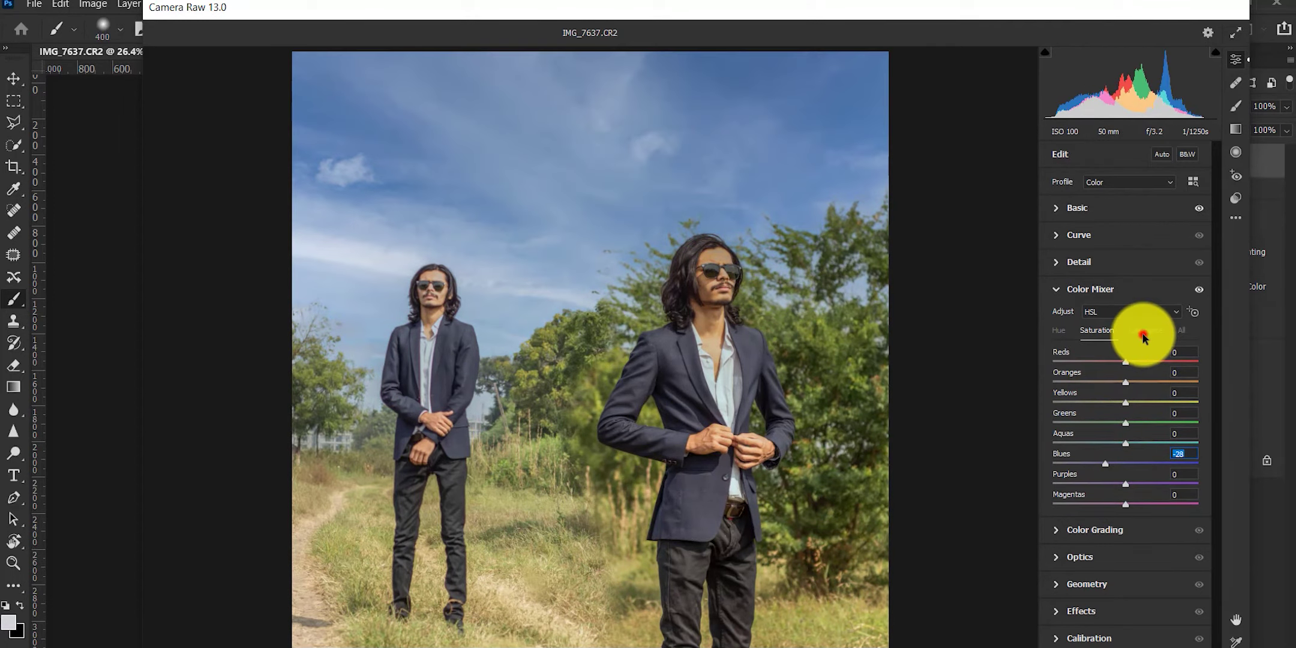
pyautogui.moveTo(1126, 361); pyautogui.dragTo(1151, 362)
pyautogui.click(1096, 330)
pyautogui.moveTo(1126, 463)
pyautogui.mouseDown()
pyautogui.moveTo(1094, 465)
pyautogui.moveTo(1110, 463)
pyautogui.mouseUp()
pyautogui.moveTo(1125, 422); pyautogui.dragTo(1142, 422)
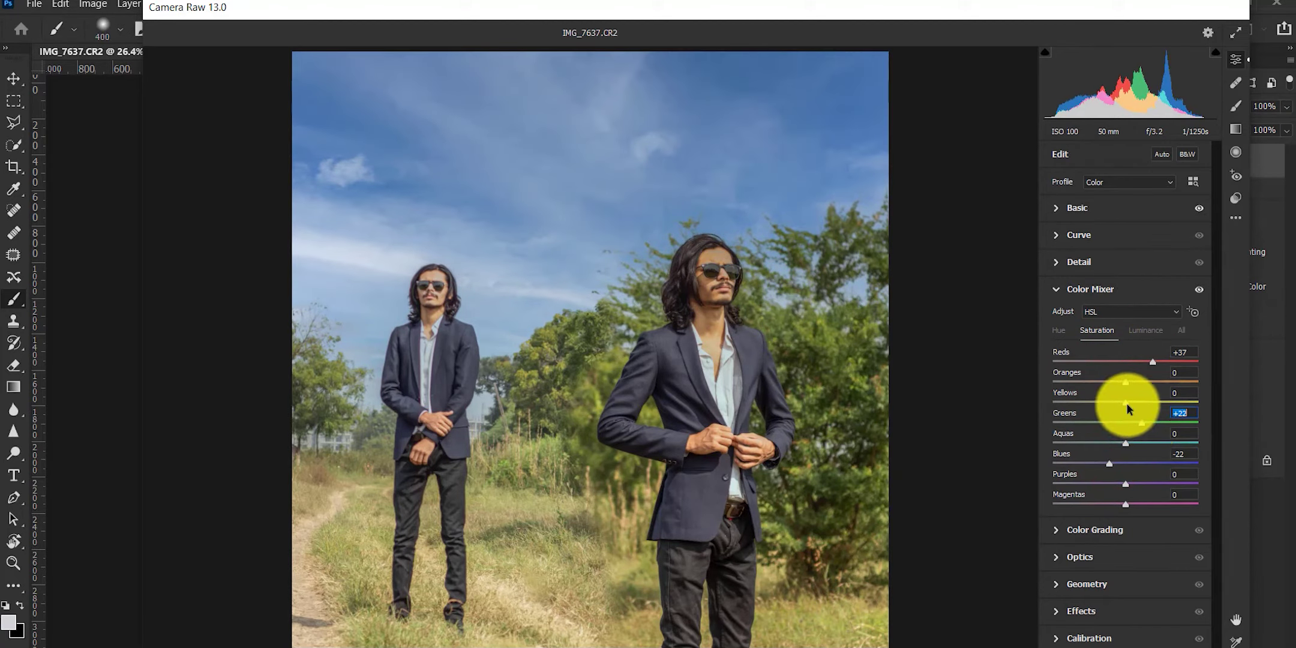
# Shift the hues: Yellows +26, Blues +10, and Reds to -9
pyautogui.click(1059, 330)
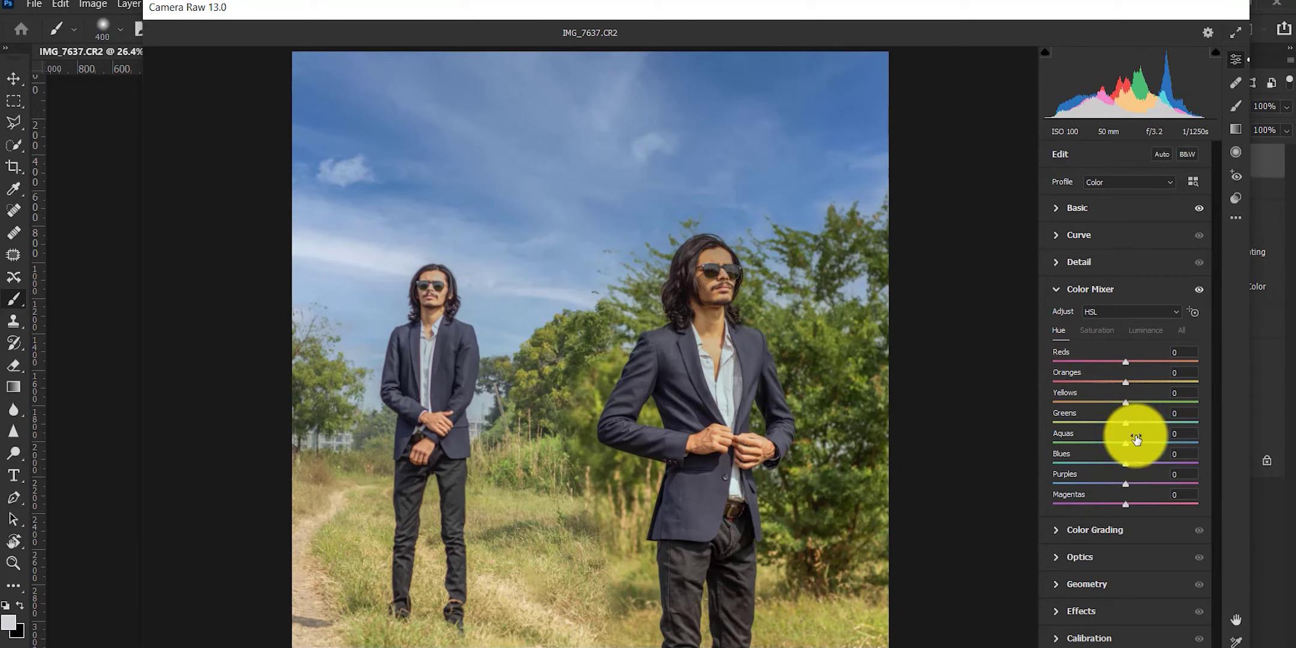
pyautogui.moveTo(1125, 462); pyautogui.dragTo(1134, 459)
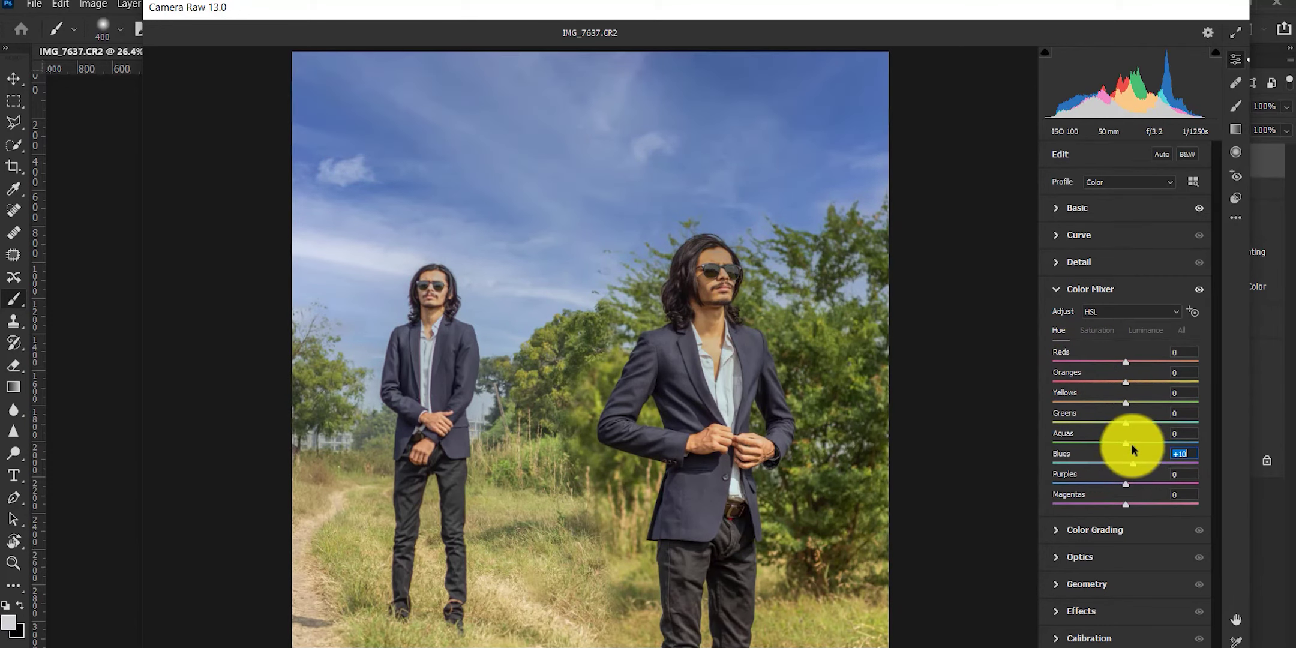
pyautogui.moveTo(1126, 402); pyautogui.dragTo(1146, 401)
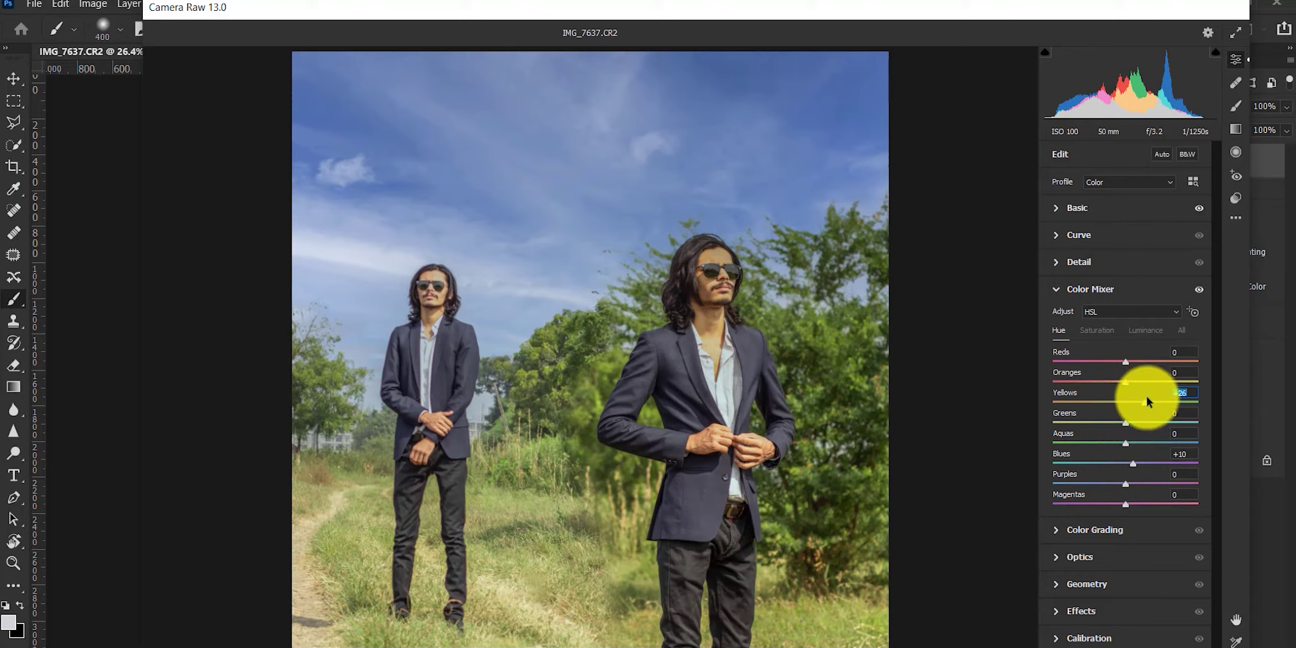
pyautogui.click(1097, 330)
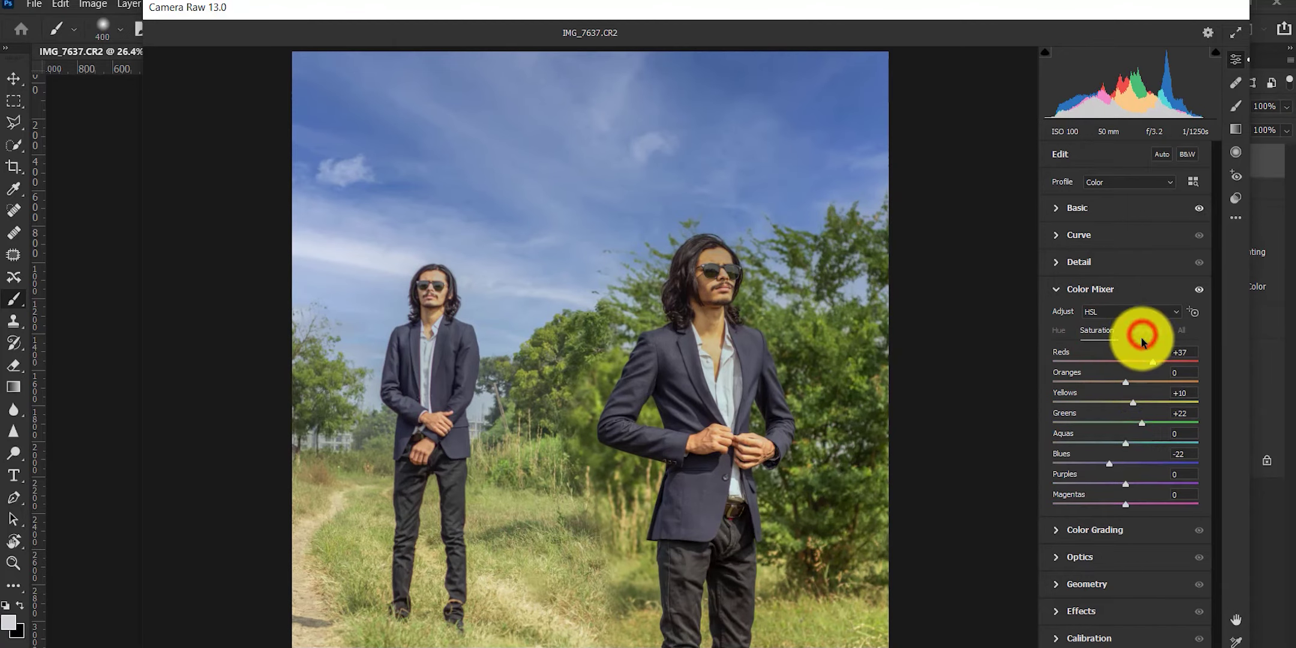
pyautogui.click(1058, 330)
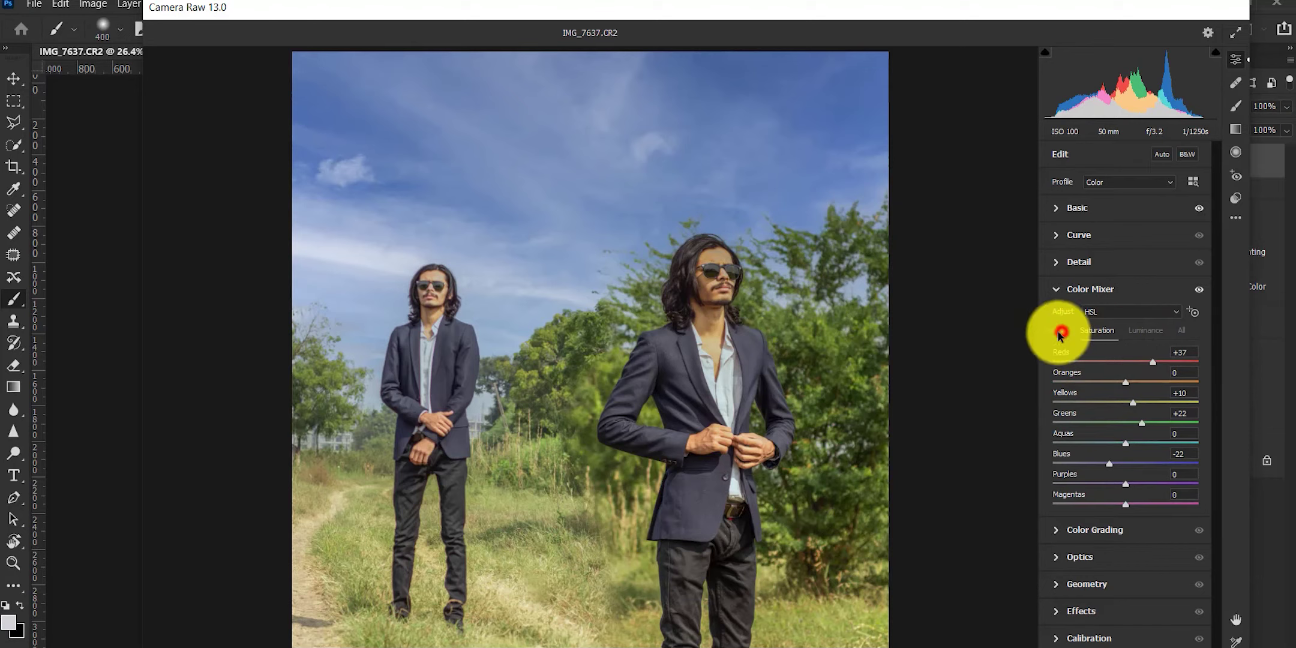
pyautogui.moveTo(1122, 361); pyautogui.dragTo(1071, 354)
pyautogui.click(1110, 210)
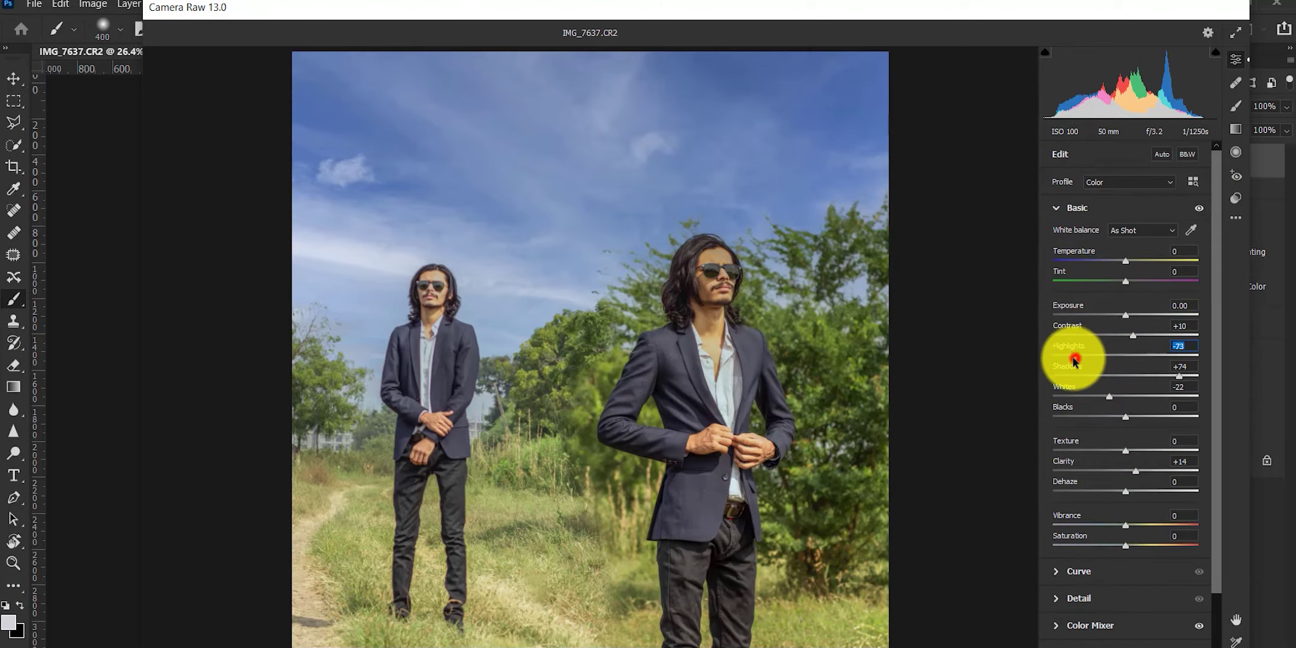
# Color-grade the shadows and midtones toward blue and the highlights toward pink, comparing before/after
pyautogui.click(1071, 208)
pyautogui.click(1065, 316)
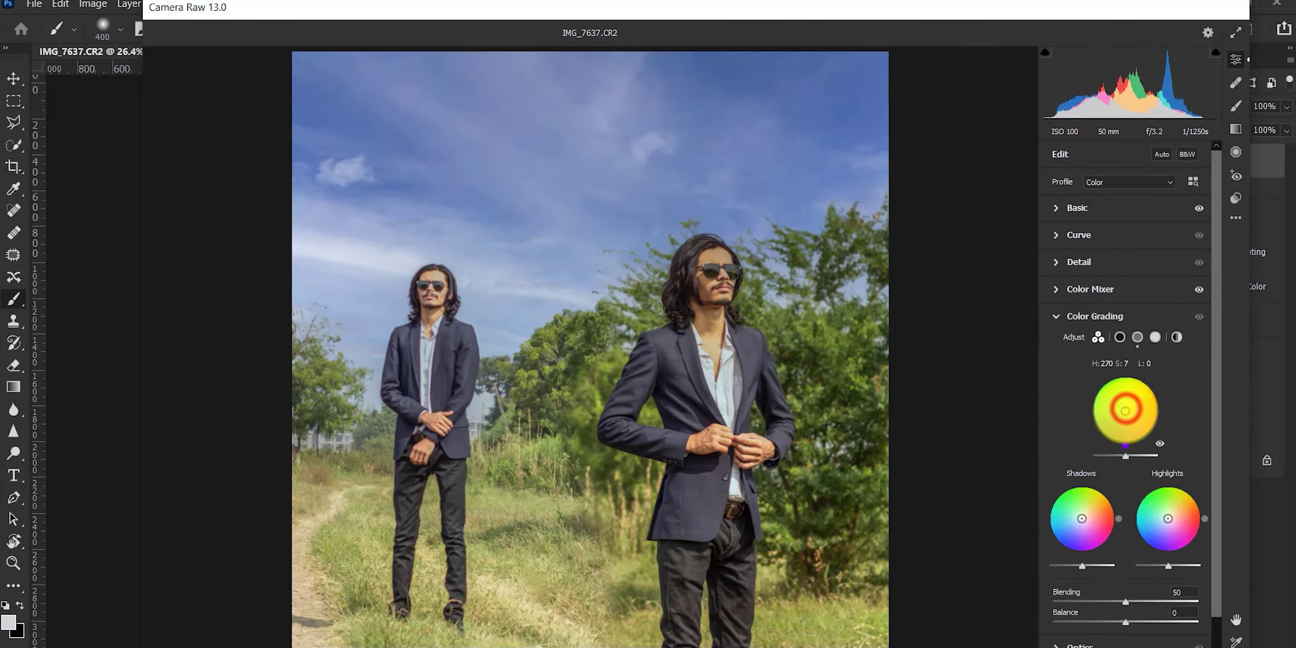
pyautogui.moveTo(1113, 386); pyautogui.dragTo(1110, 389)
pyautogui.click(1083, 518)
pyautogui.moveTo(1083, 518); pyautogui.dragTo(1081, 527)
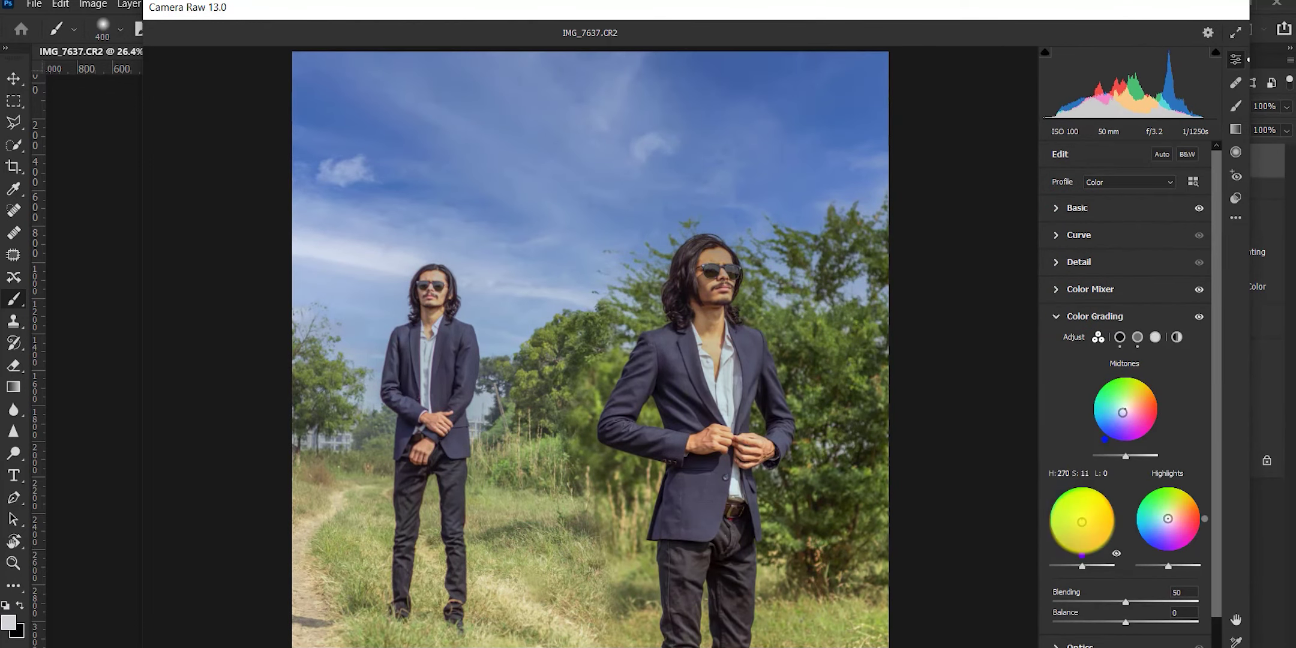
pyautogui.moveTo(1168, 518); pyautogui.dragTo(1171, 520)
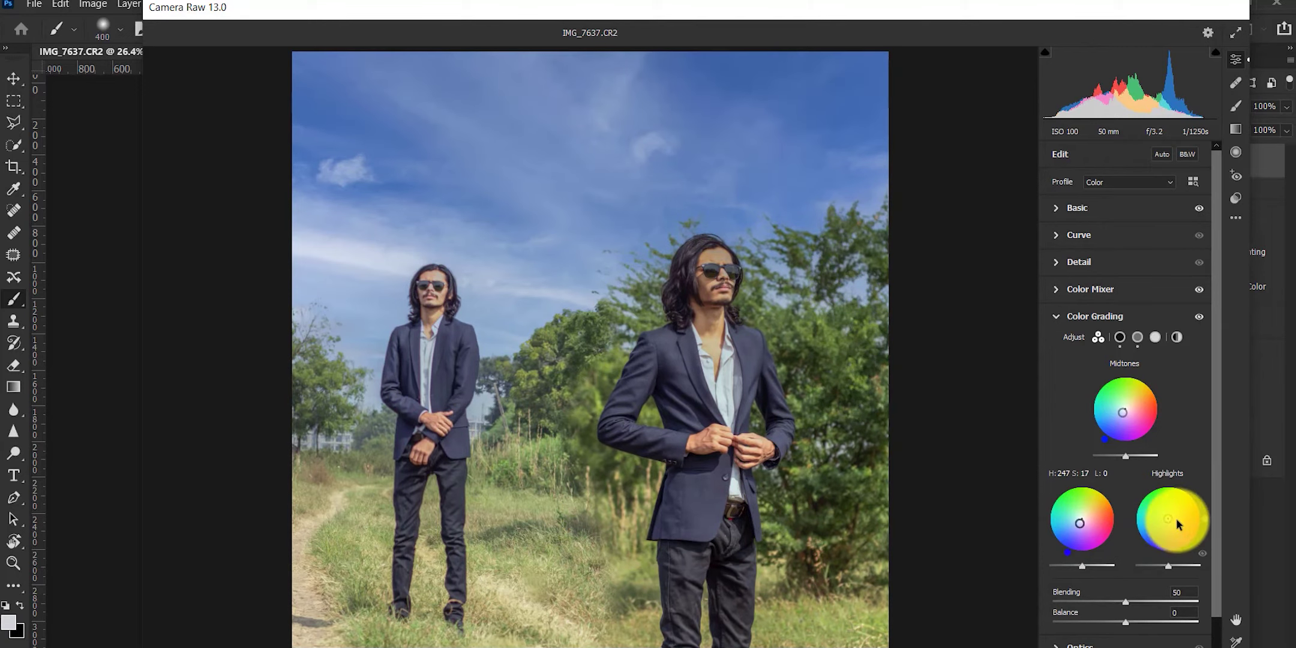
pyautogui.click(1121, 325)
pyautogui.click(1020, 644)
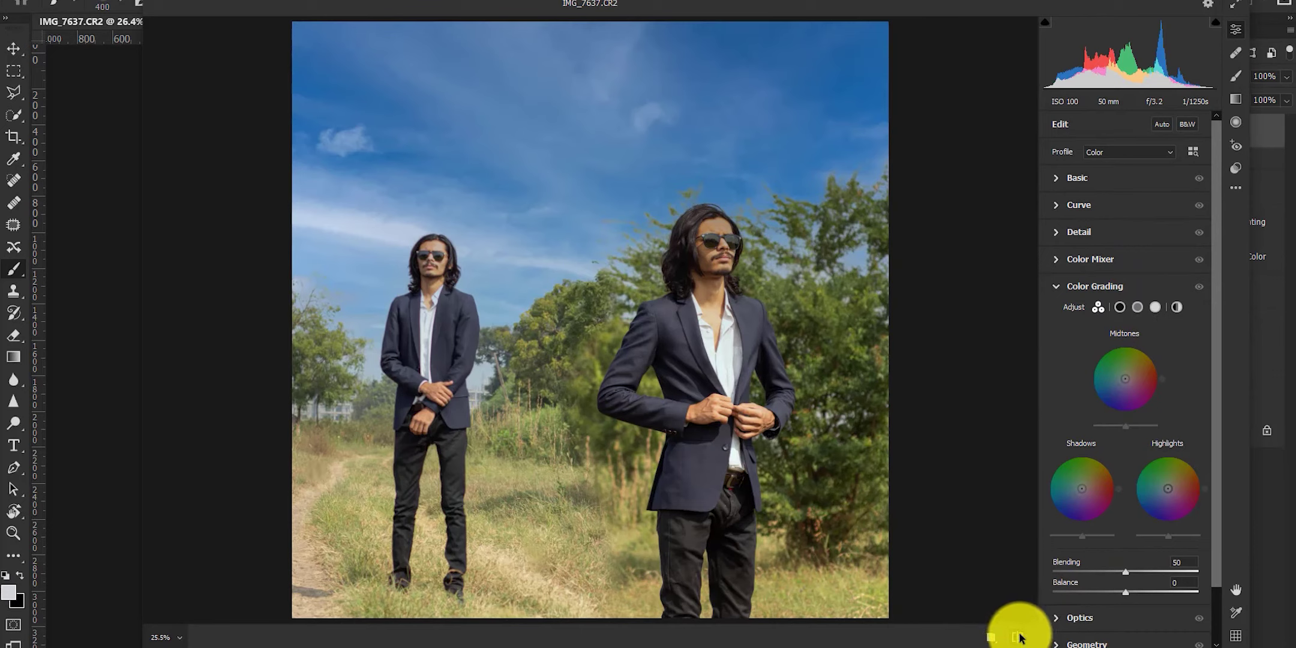
pyautogui.click(1024, 640)
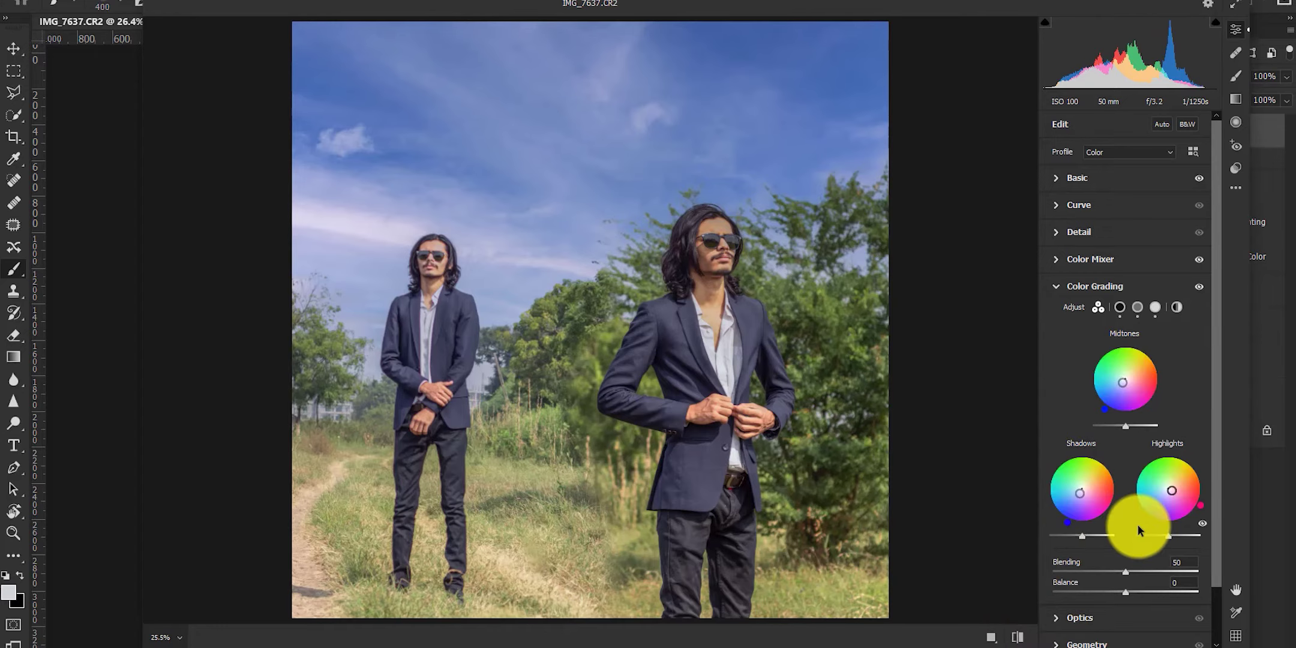
pyautogui.scroll(-2, 1138, 524)
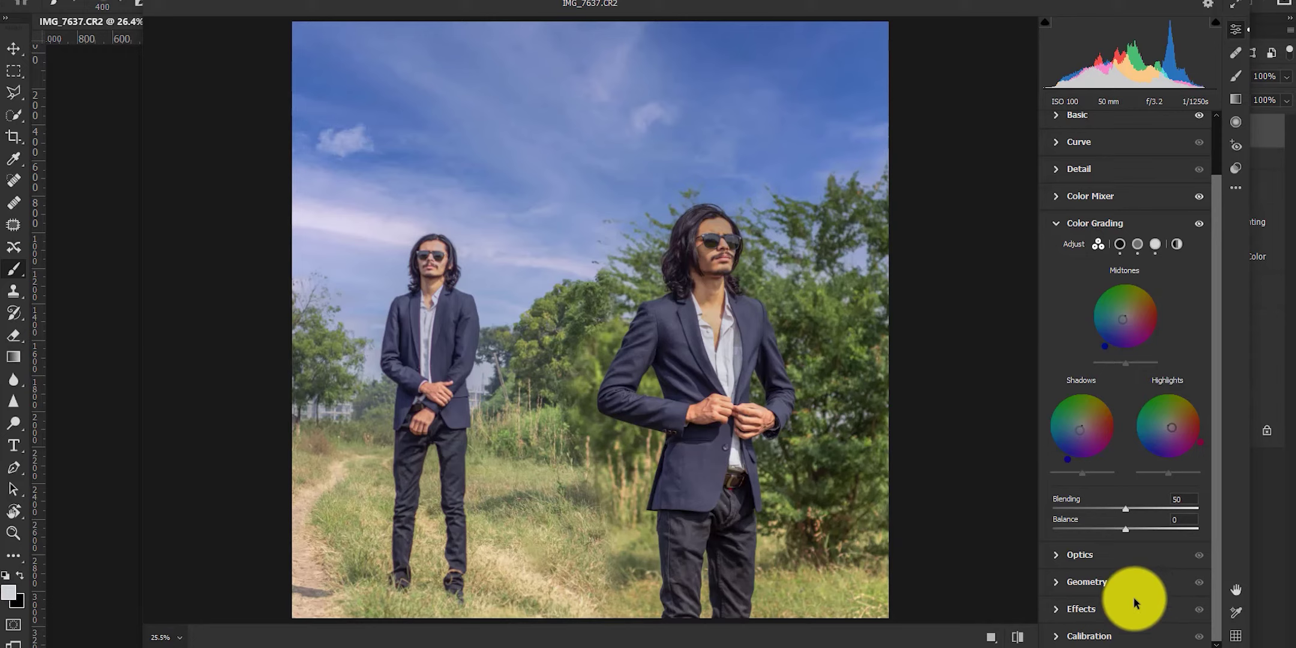
# Add a -18 vignette with Midpoint 39 in Effects, then compare without it
pyautogui.click(1065, 223)
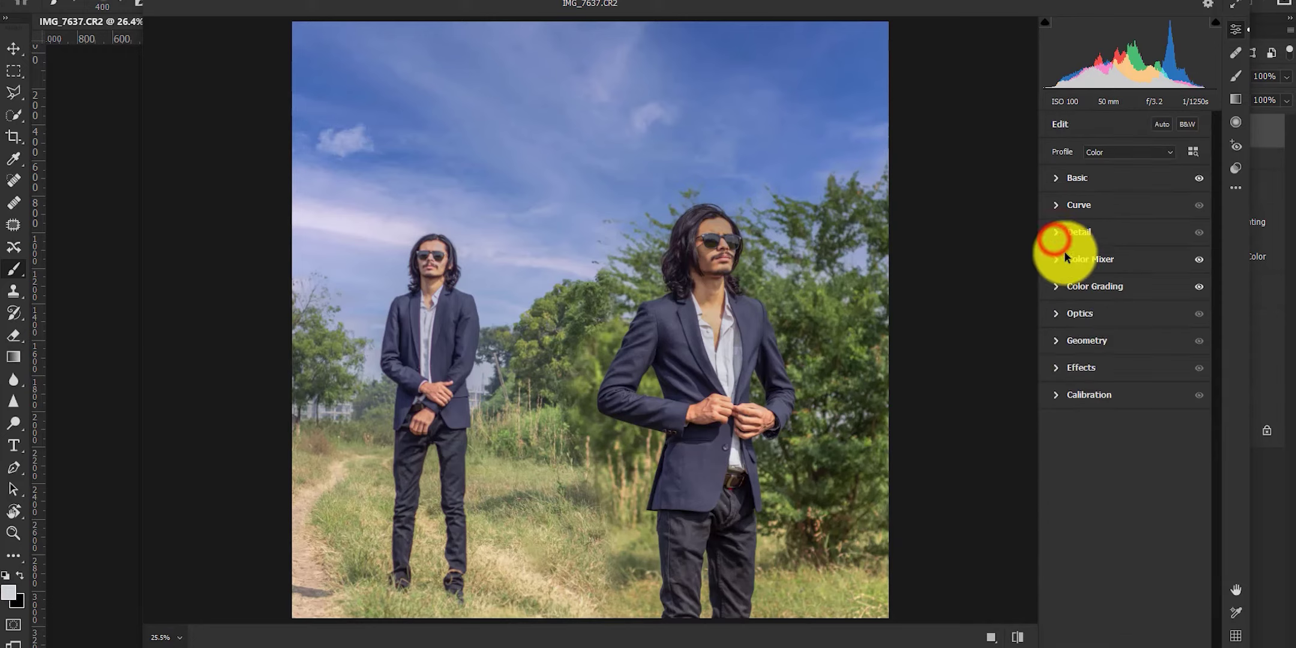
pyautogui.click(1070, 341)
pyautogui.click(1072, 369)
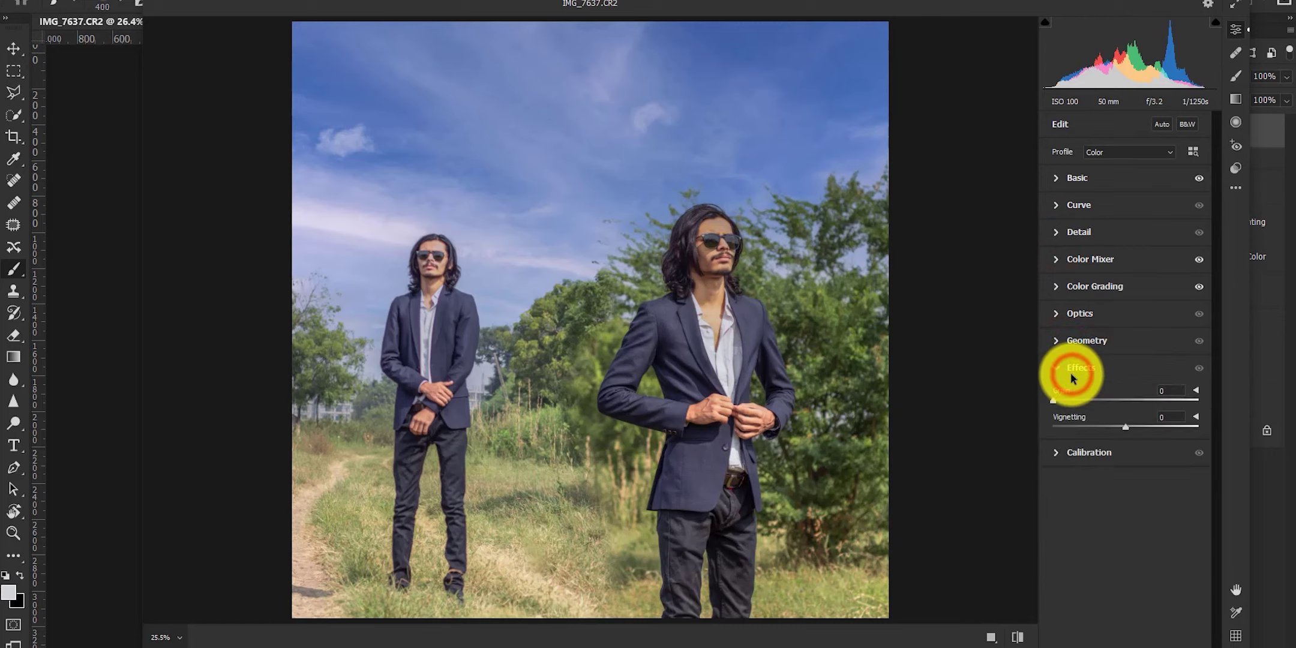
pyautogui.click(1101, 424)
pyautogui.click(1196, 416)
pyautogui.moveTo(1106, 426); pyautogui.dragTo(1112, 426)
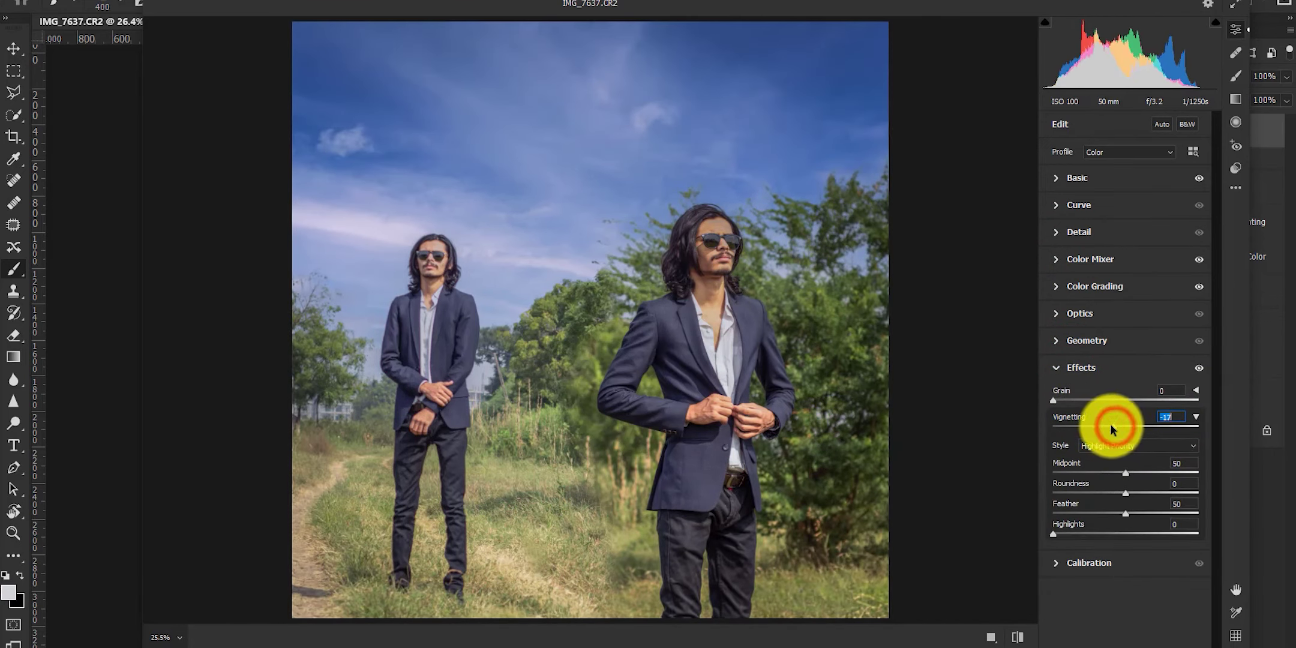
pyautogui.moveTo(1126, 473); pyautogui.dragTo(1110, 473)
pyautogui.moveTo(1127, 514)
pyautogui.mouseDown()
pyautogui.moveTo(1166, 504)
pyautogui.moveTo(1129, 492)
pyautogui.mouseUp()
pyautogui.click(1197, 367)
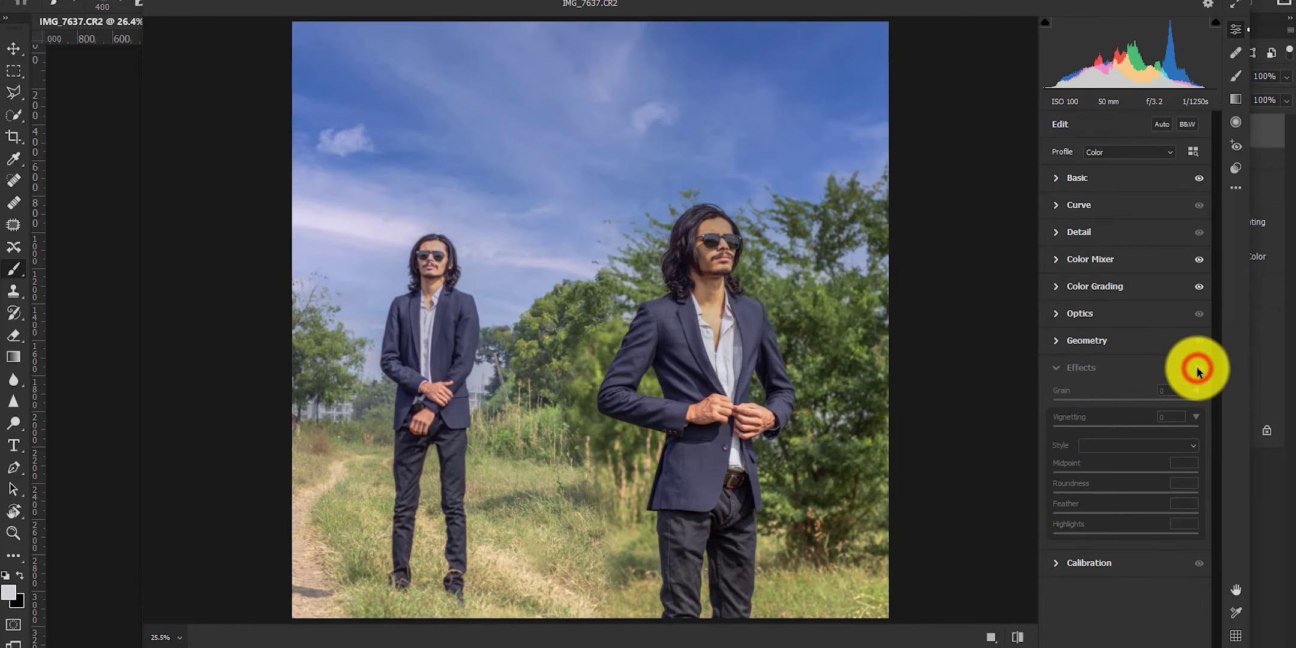
# Set Sharpening 63 and Noise Reduction 19, compare before/after, and apply the edits as Layer 5
pyautogui.click(1197, 368)
pyautogui.click(1056, 232)
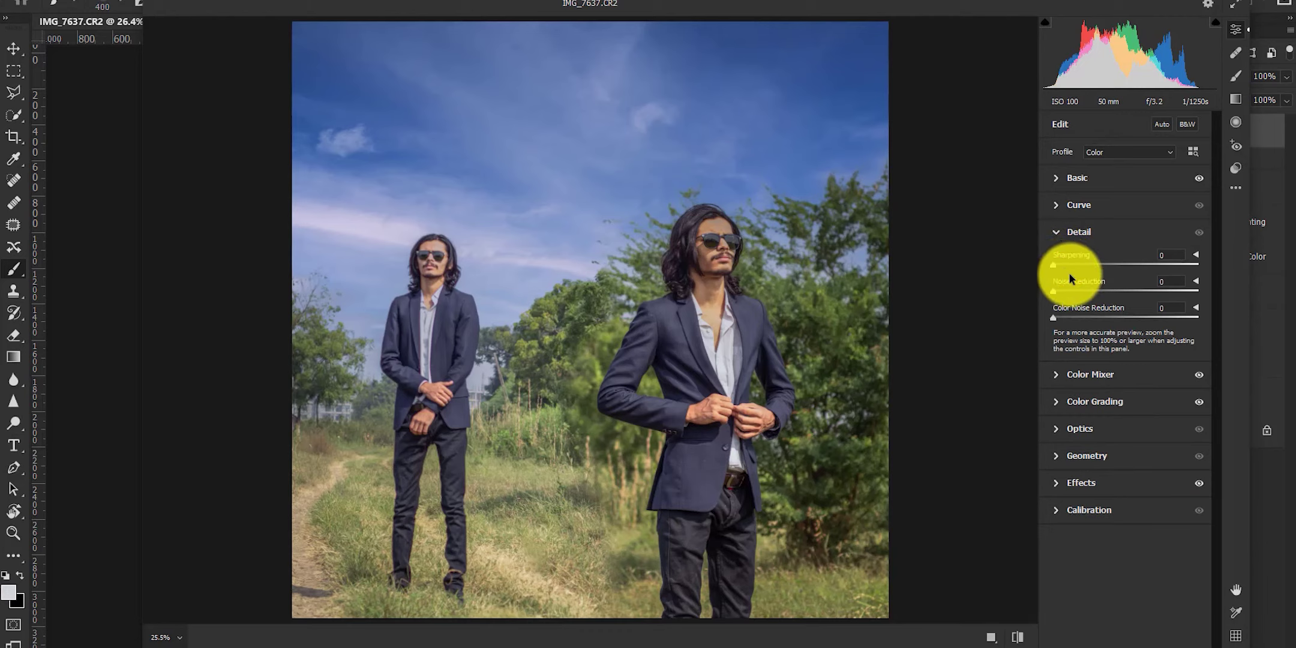
pyautogui.moveTo(1061, 262); pyautogui.dragTo(1108, 264)
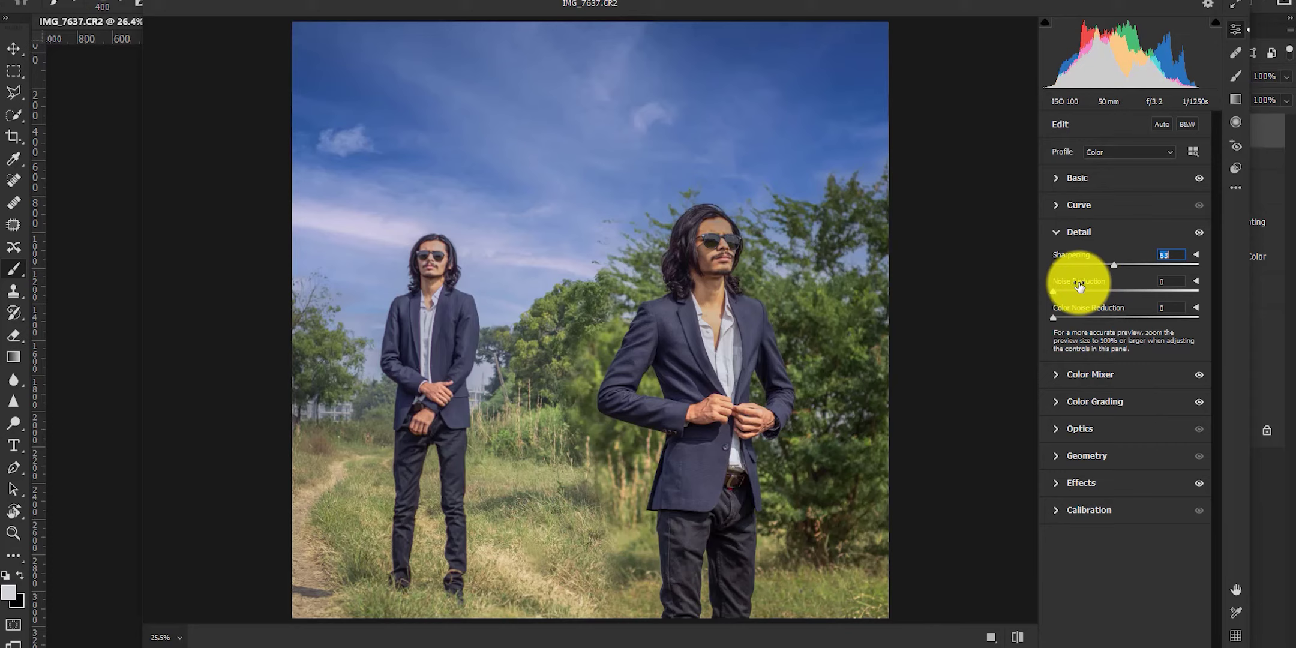
pyautogui.moveTo(1055, 289); pyautogui.dragTo(1080, 299)
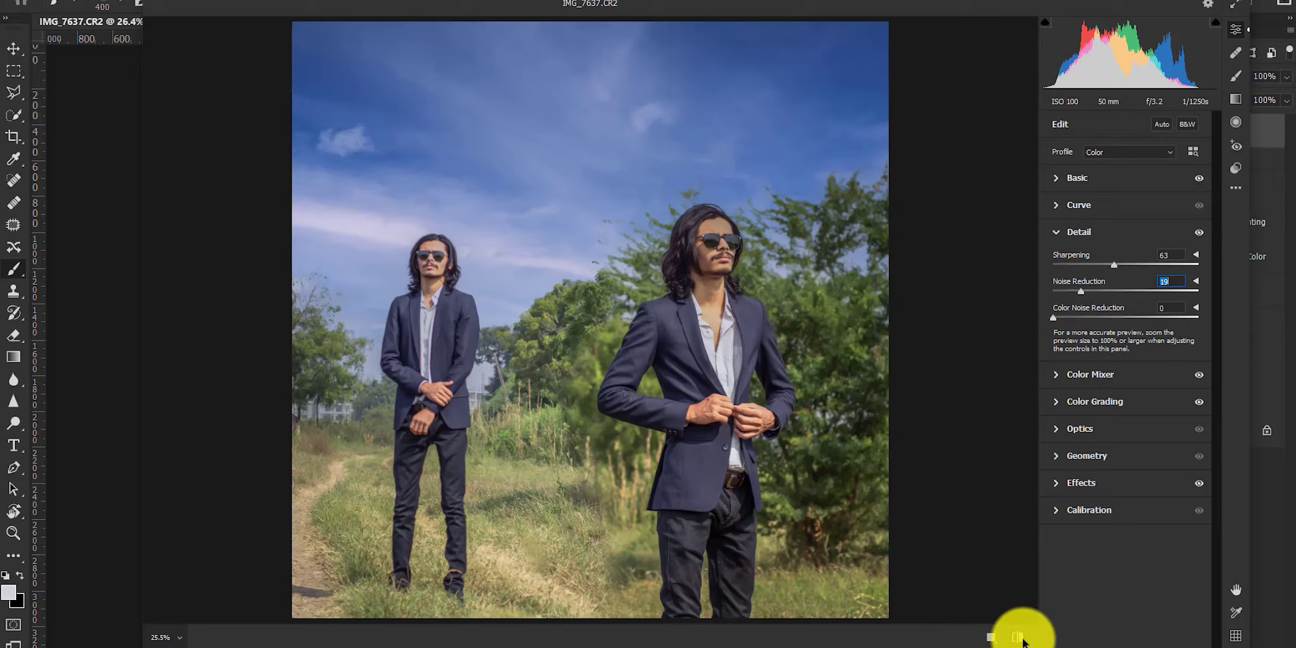
pyautogui.click(1018, 638)
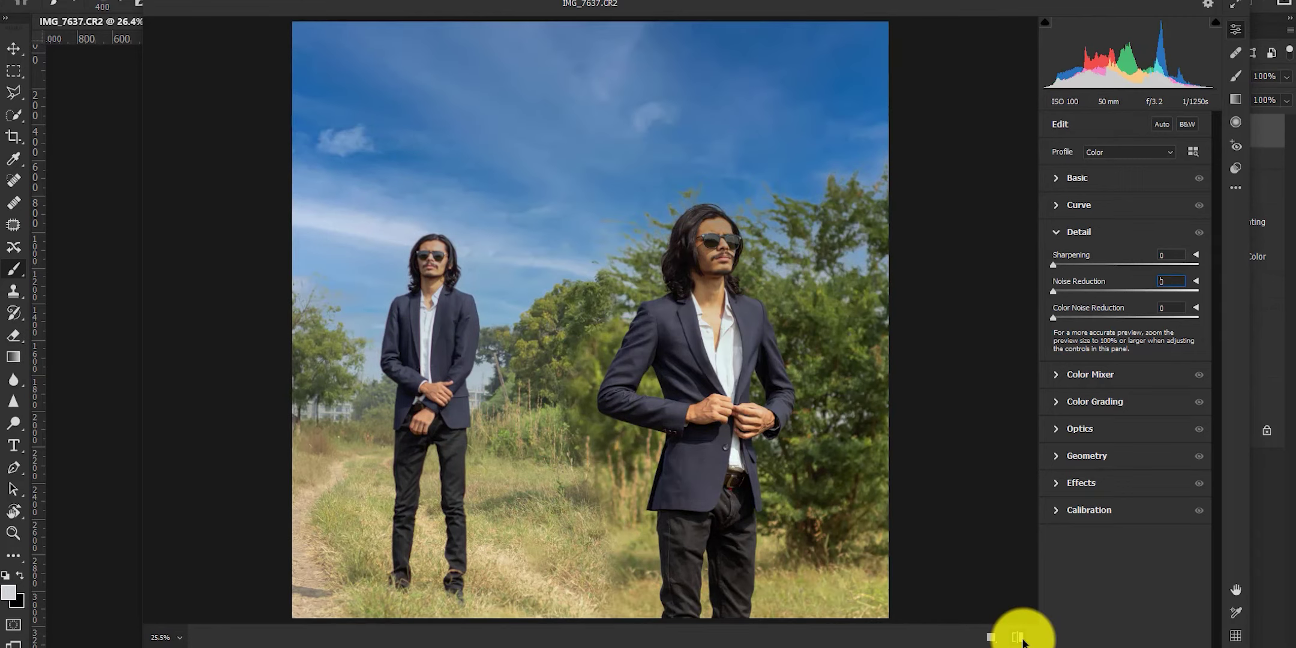
pyautogui.click(1020, 638)
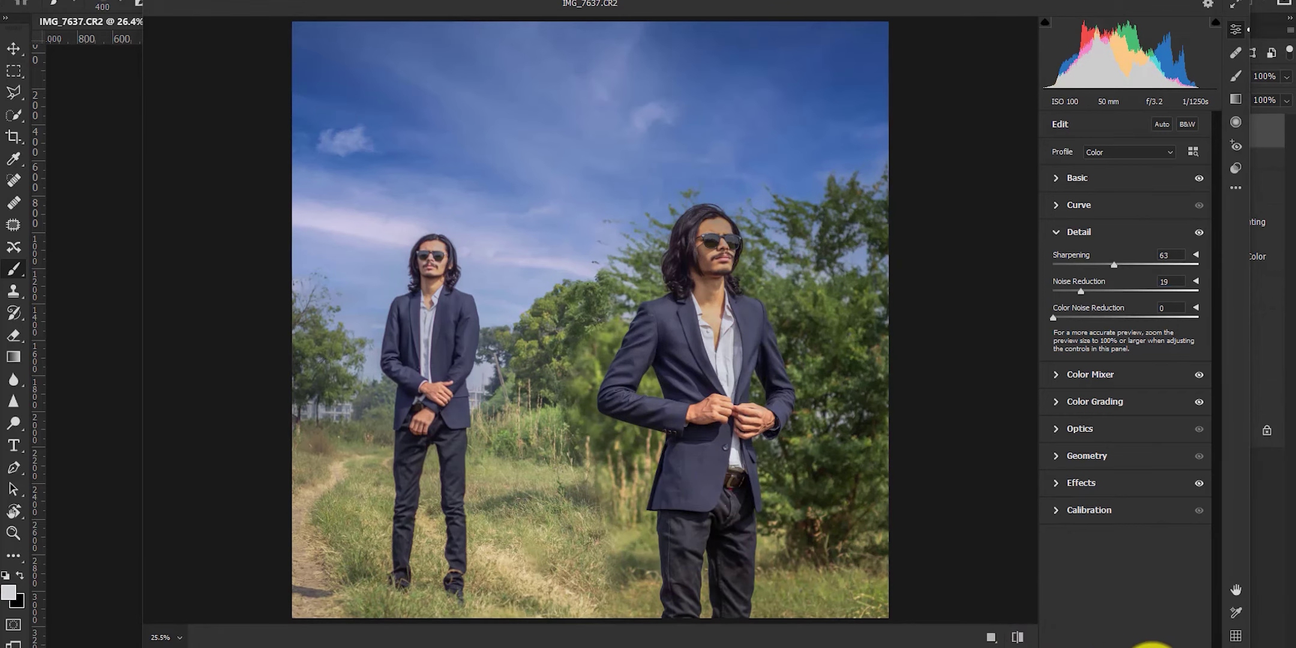
pyautogui.click(1153, 646)
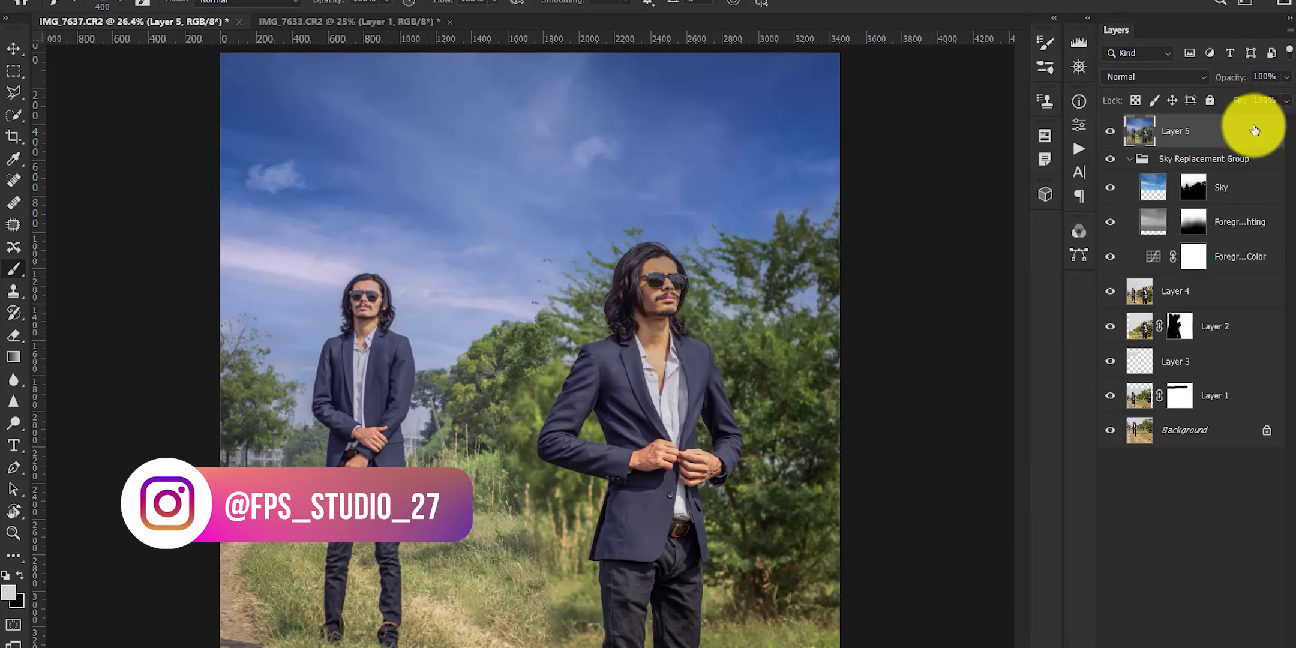
# Duplicate Layer 5 with Ctrl+J to create Layer 5 copy
pyautogui.hotkey('ctrl', 'j')
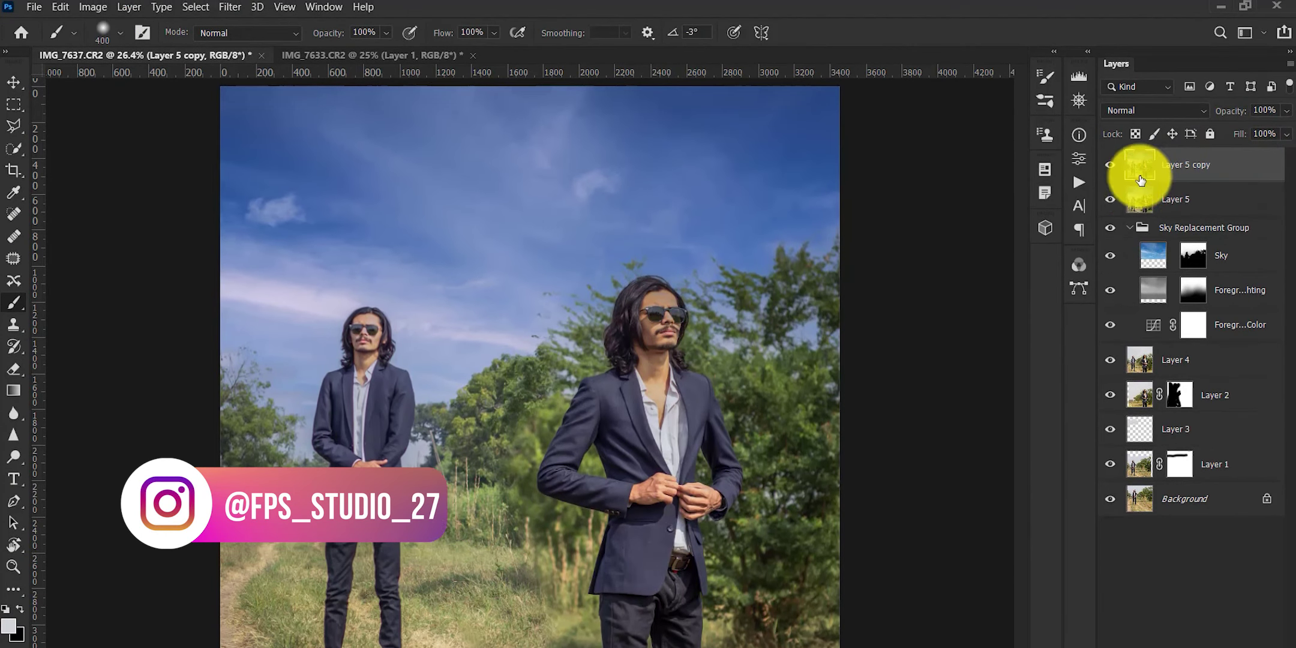
# Apply a 40 px Field Blur from the Blur Gallery to Layer 5 copy
pyautogui.click(231, 3)
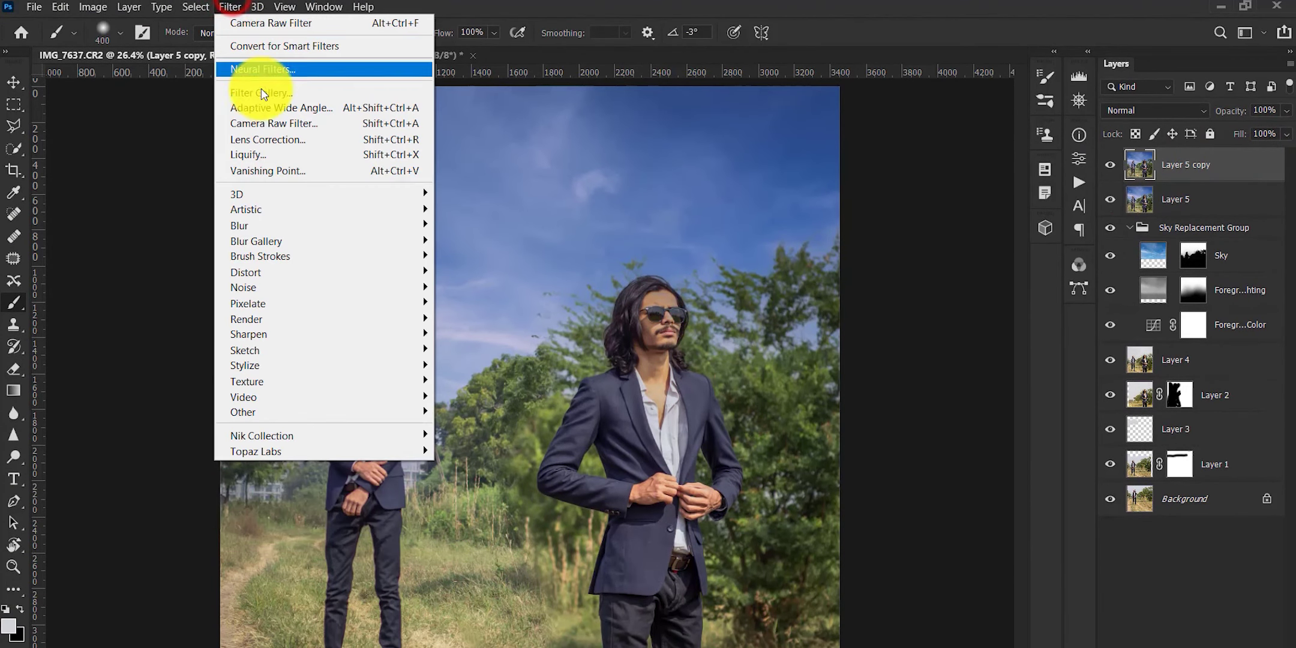
pyautogui.moveTo(256, 241)
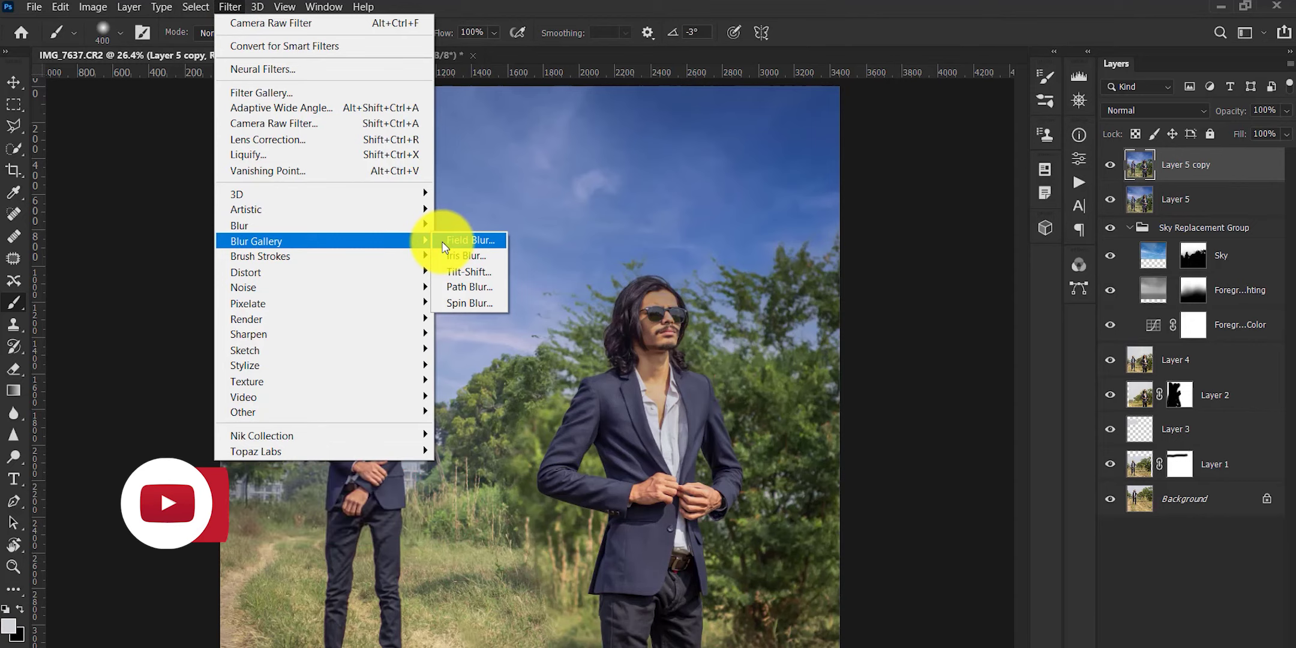
pyautogui.click(442, 246)
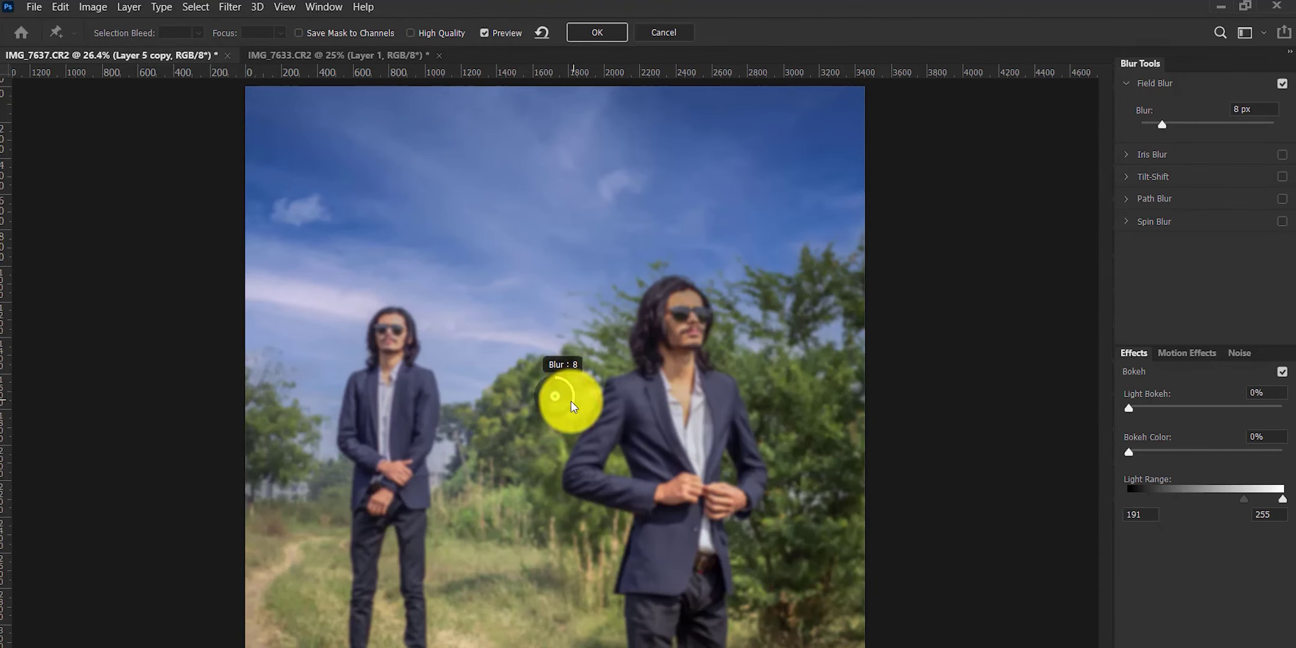
pyautogui.moveTo(551, 408); pyautogui.dragTo(560, 407)
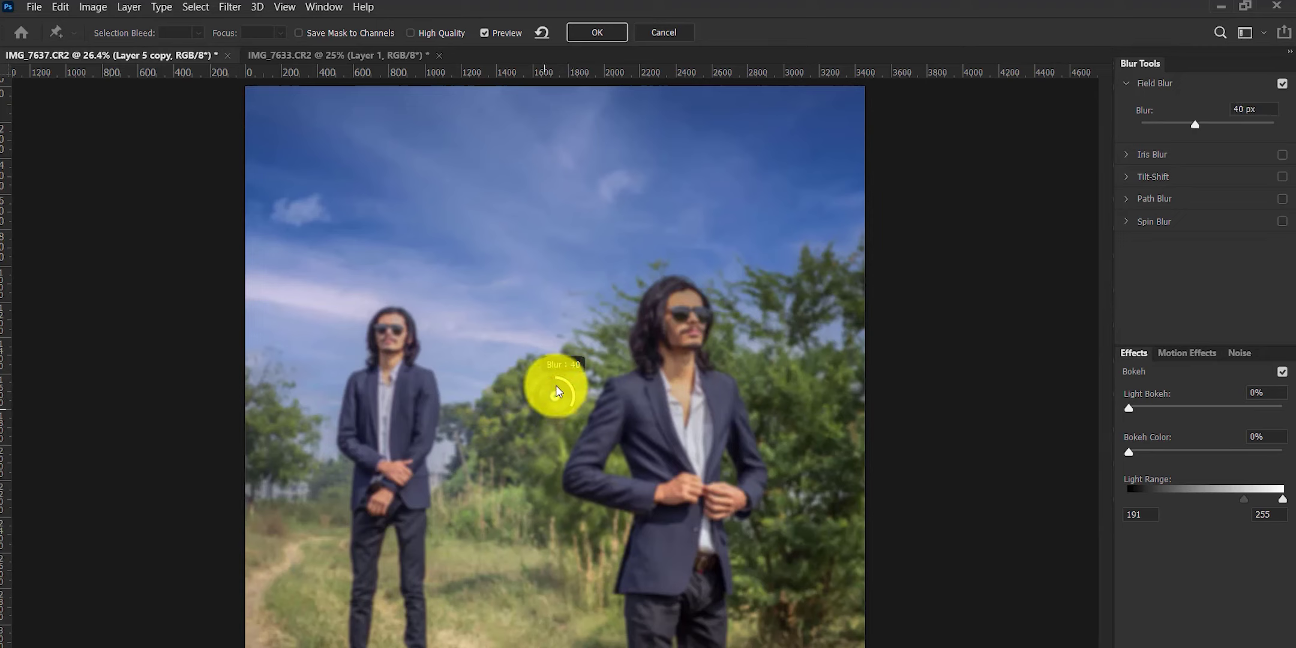
pyautogui.click(569, 382)
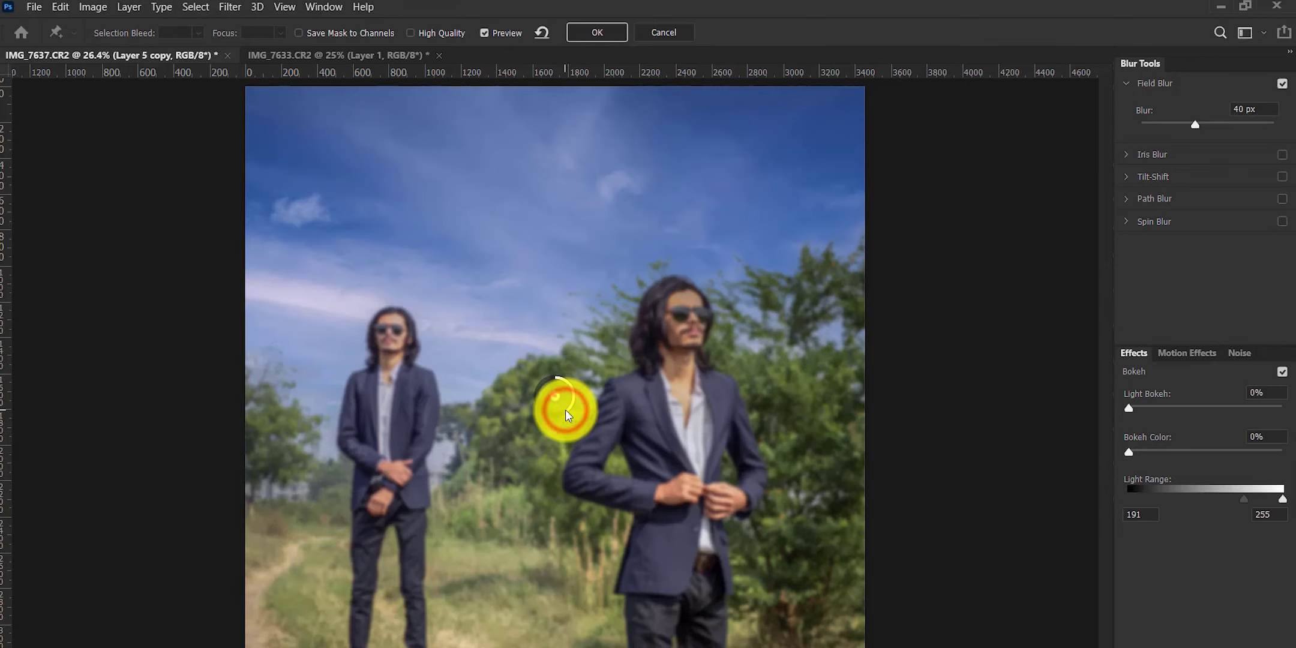
pyautogui.moveTo(566, 410); pyautogui.dragTo(569, 383)
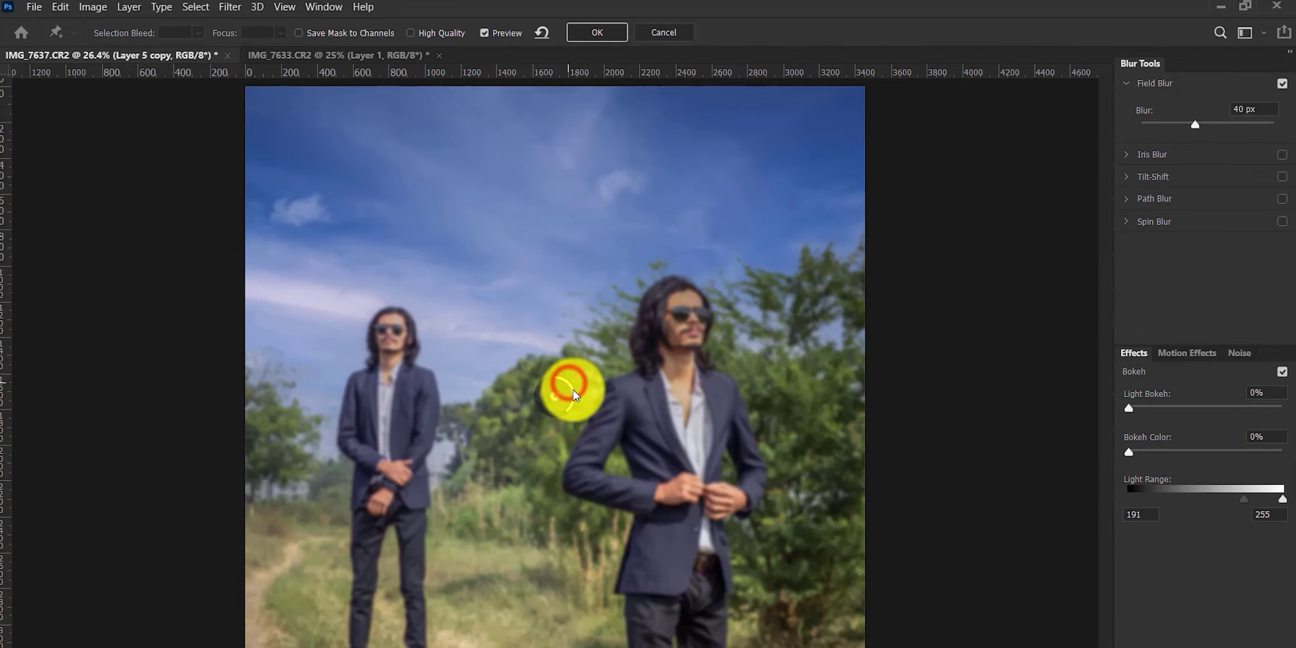
pyautogui.click(594, 35)
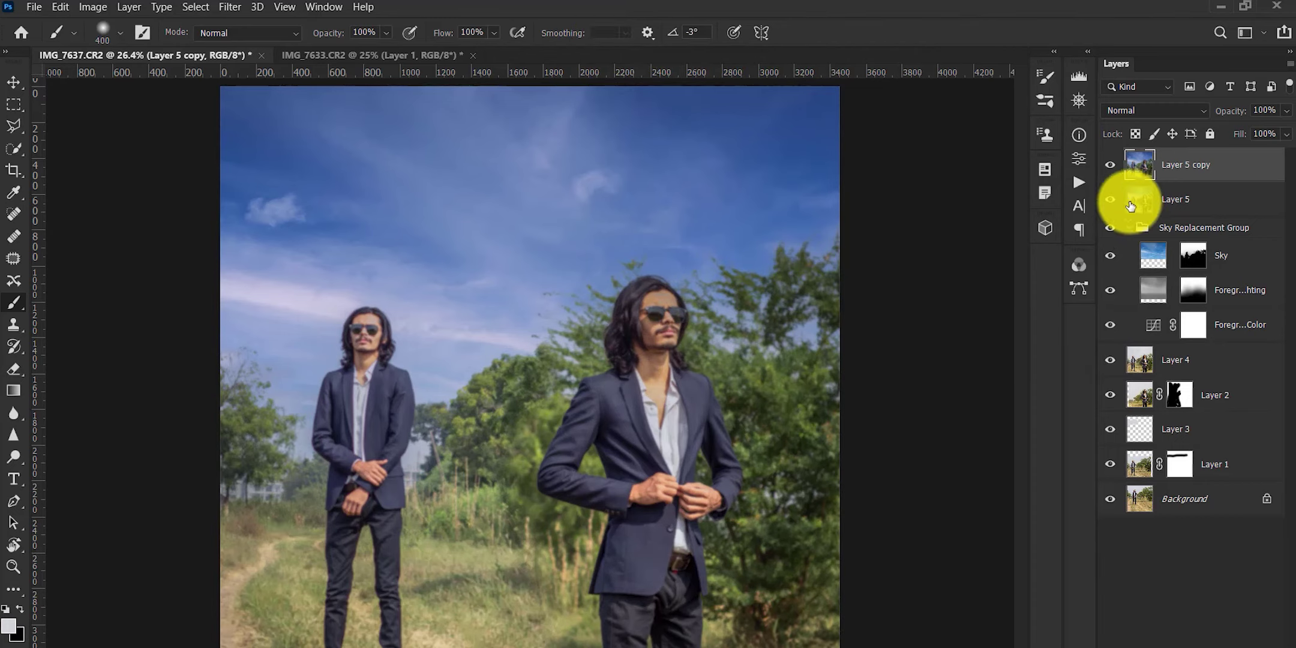
# Add a layer mask to the blurred copy and paint the right man back into sharp focus
pyautogui.click(1110, 165)
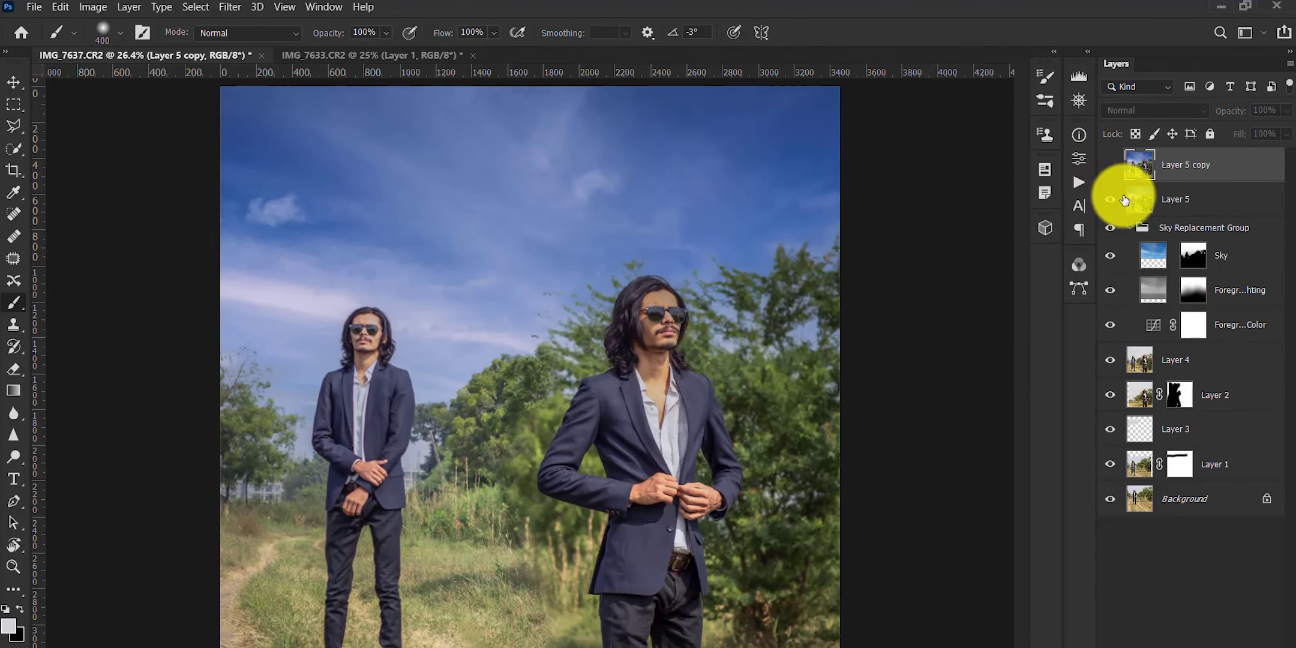
pyautogui.click(1111, 165)
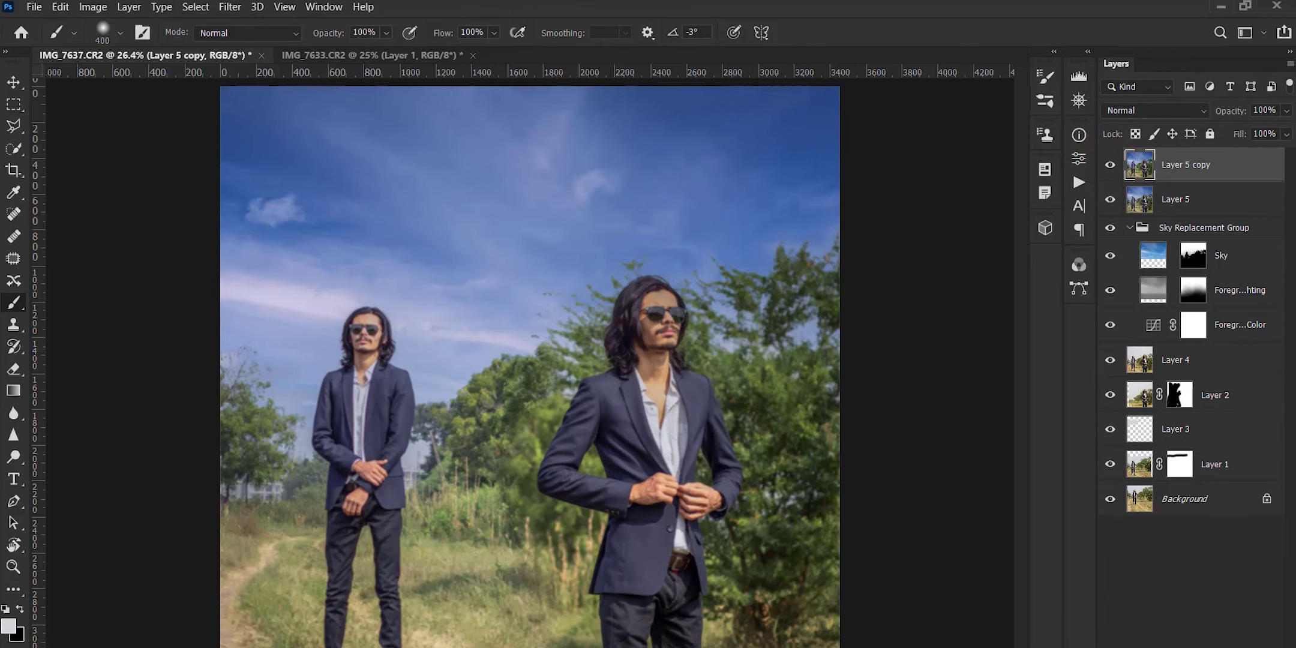
pyautogui.click(1128, 644)
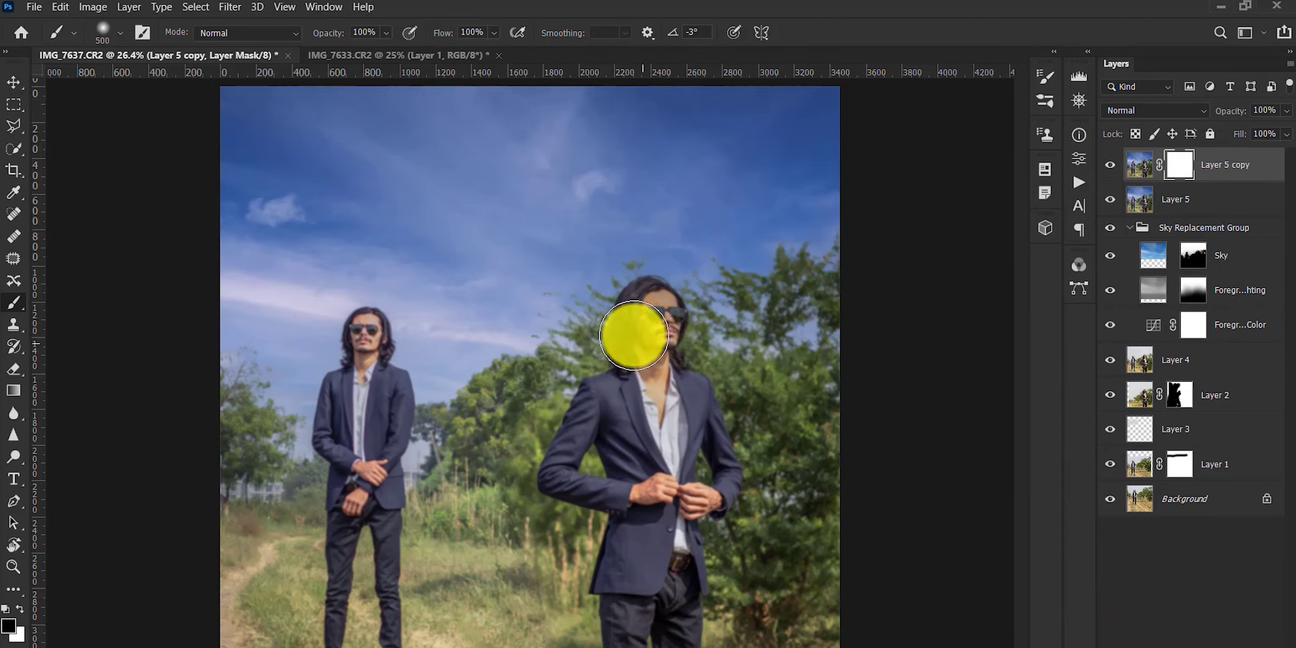
pyautogui.press('[')
pyautogui.click(656, 321)
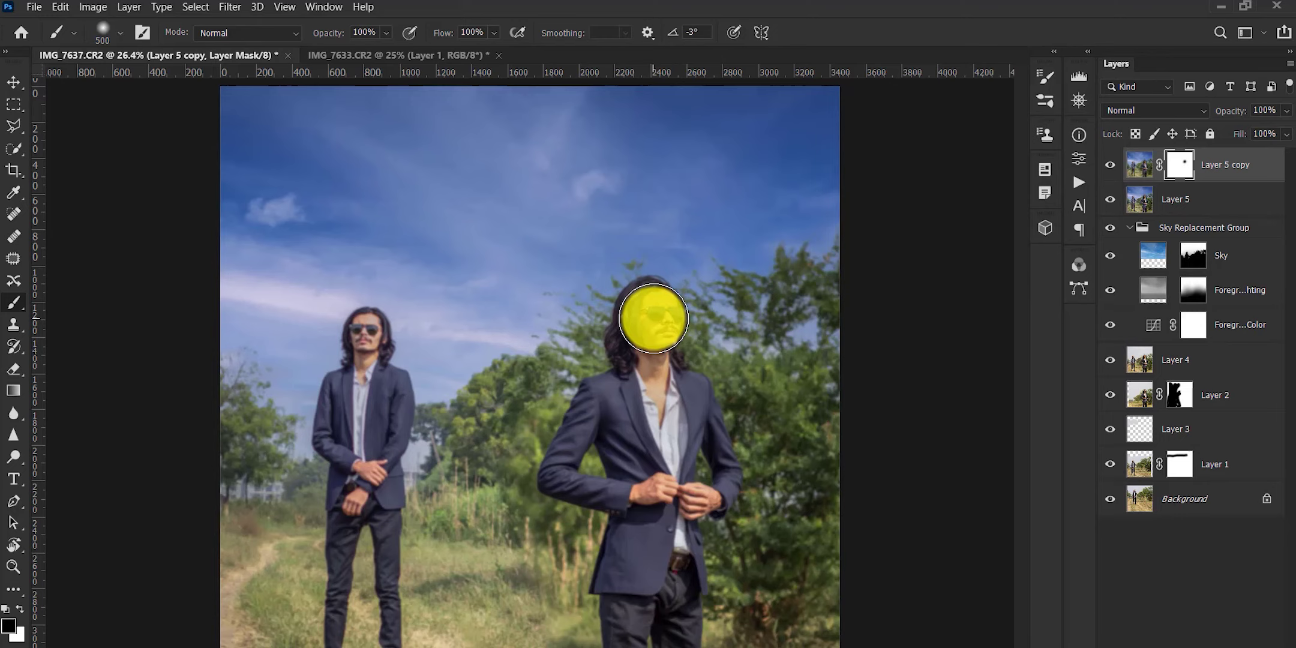
pyautogui.click(652, 315)
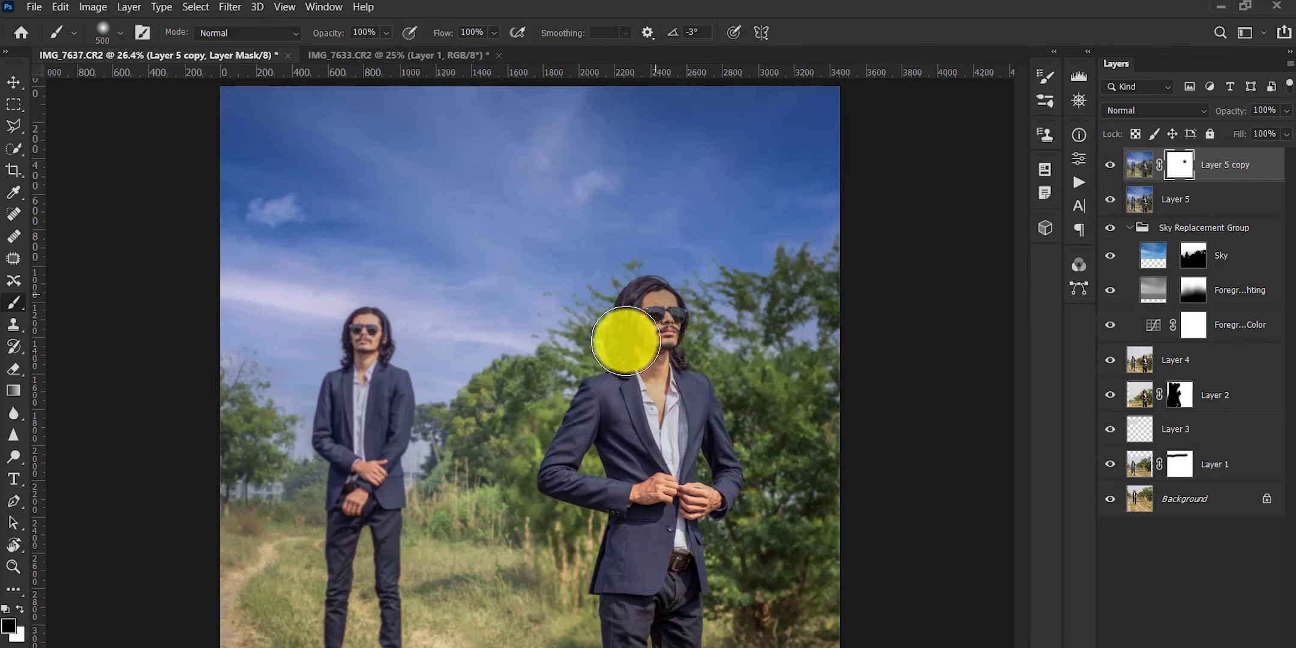
pyautogui.click(656, 325)
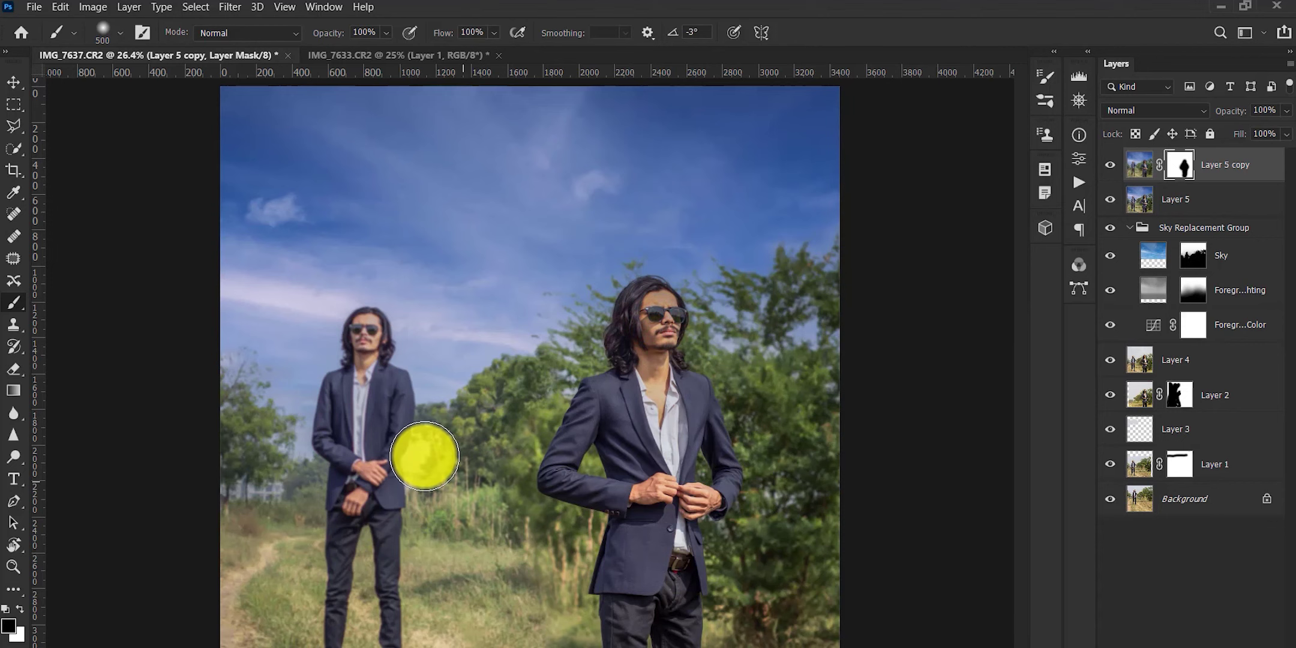
# Toggle the blurred copy's visibility to check the mask, then fit the image on screen
pyautogui.scroll(1, 283, 405)
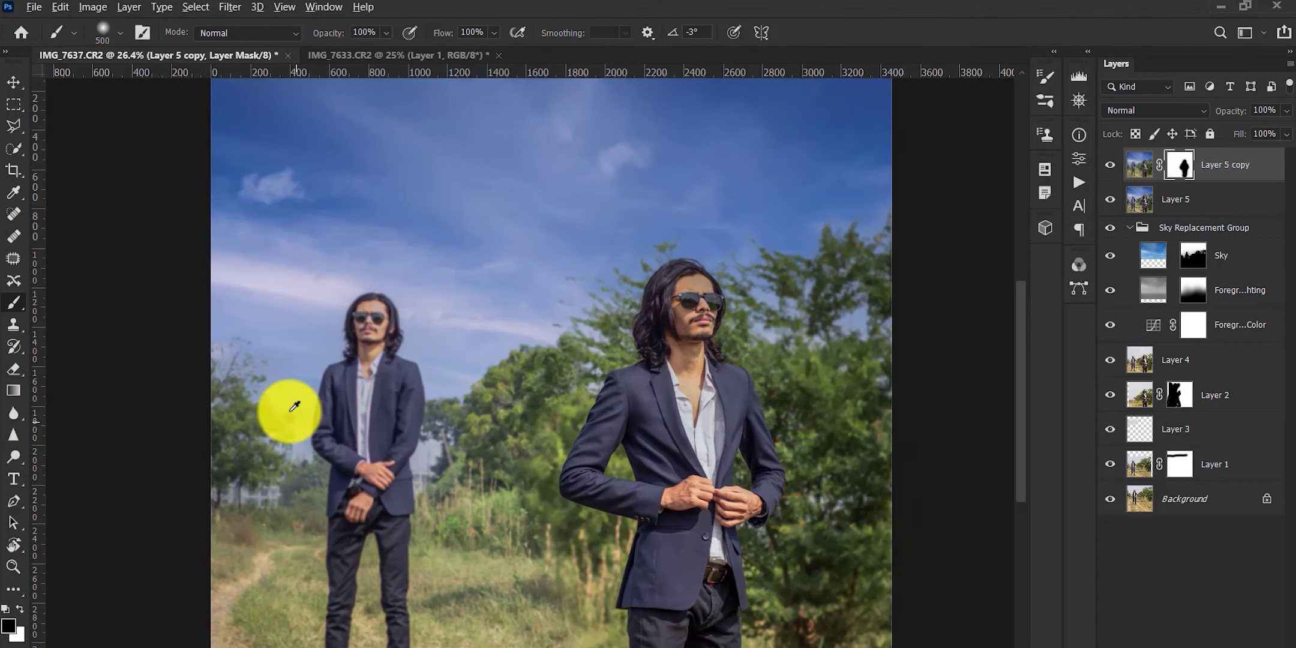
pyautogui.scroll(2, 283, 399)
pyautogui.scroll(2, 294, 394)
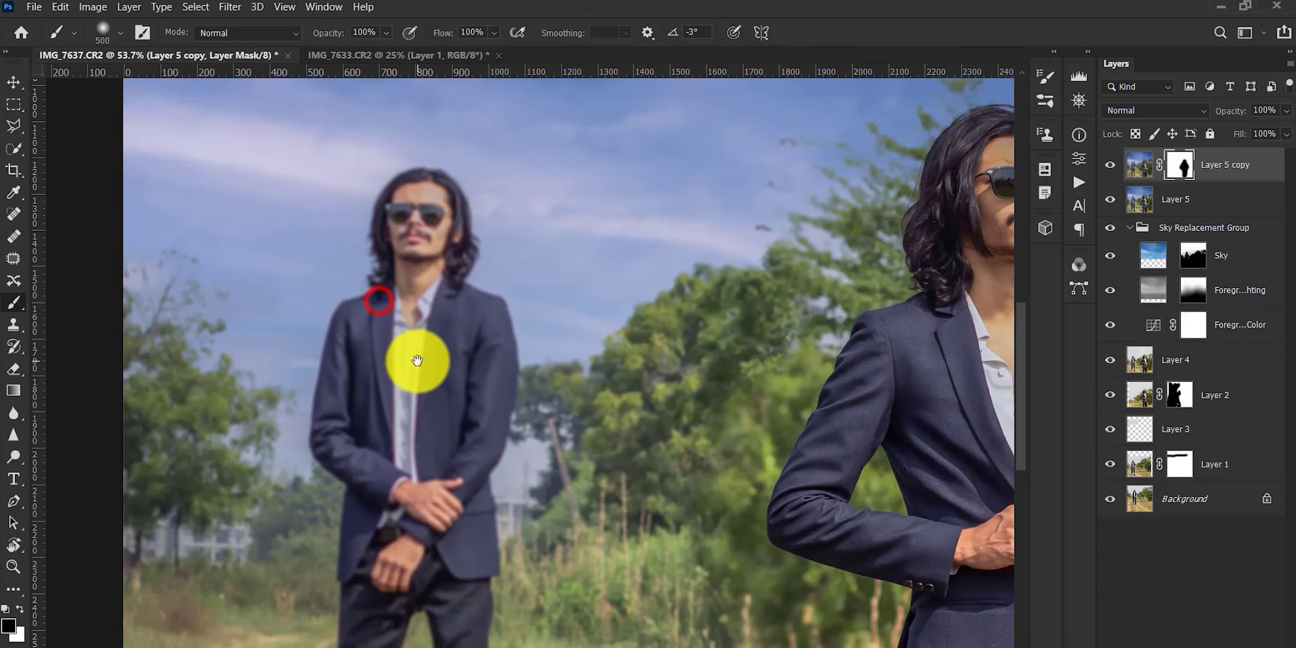
pyautogui.scroll(3, 420, 361)
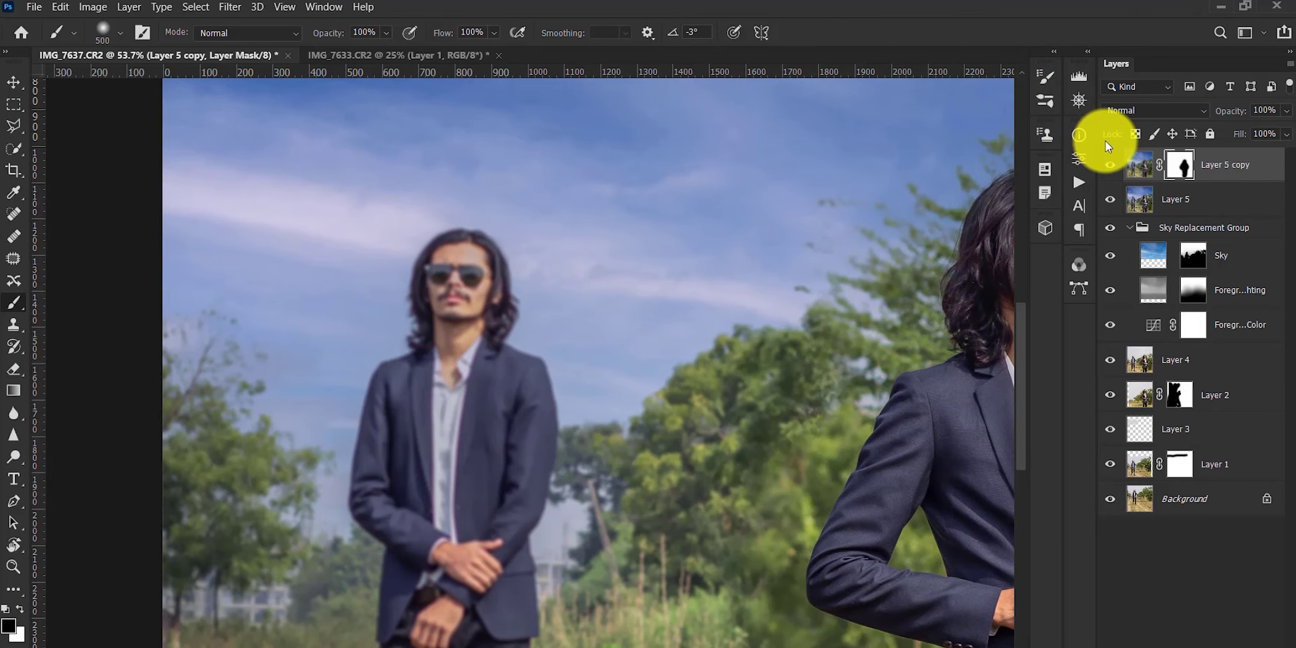
pyautogui.click(1111, 164)
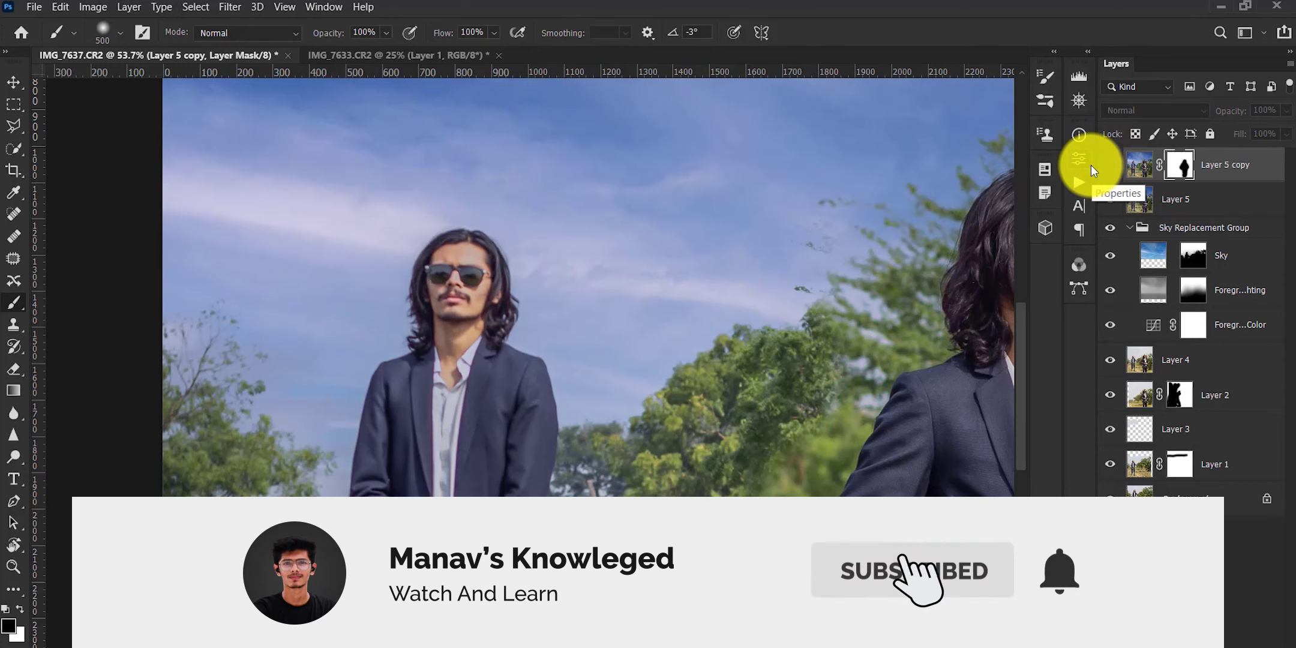
pyautogui.click(1105, 166)
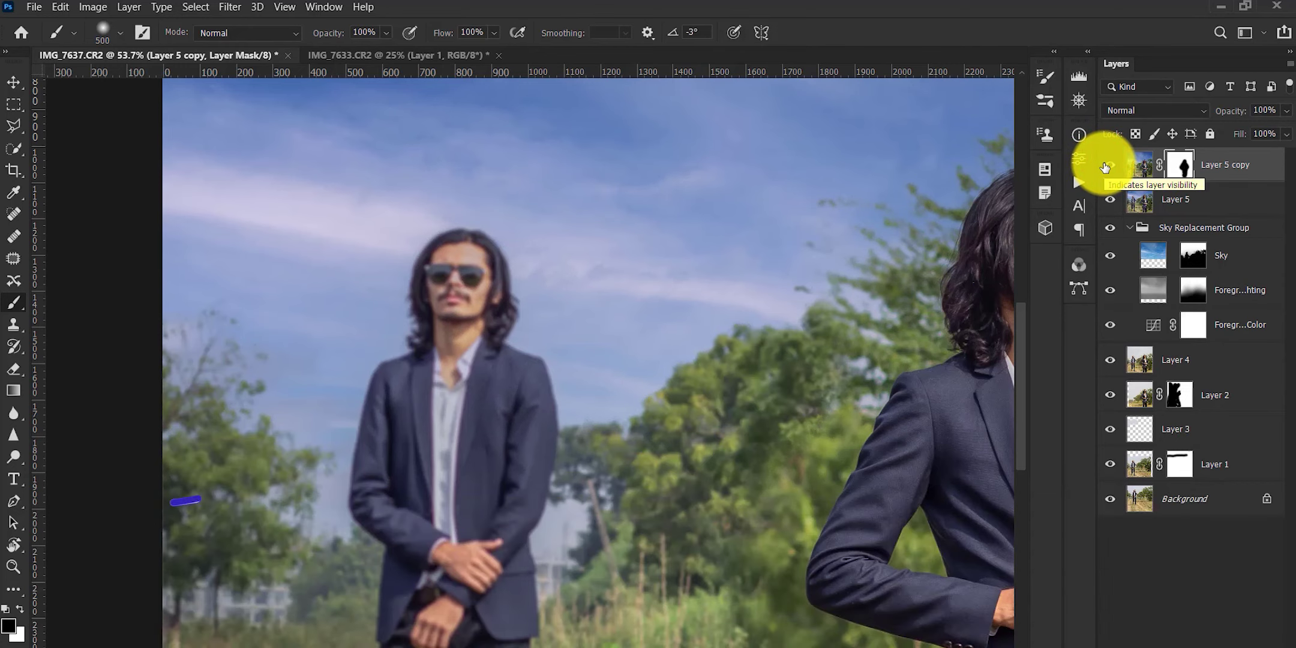
pyautogui.hotkey('ctrl', '0')
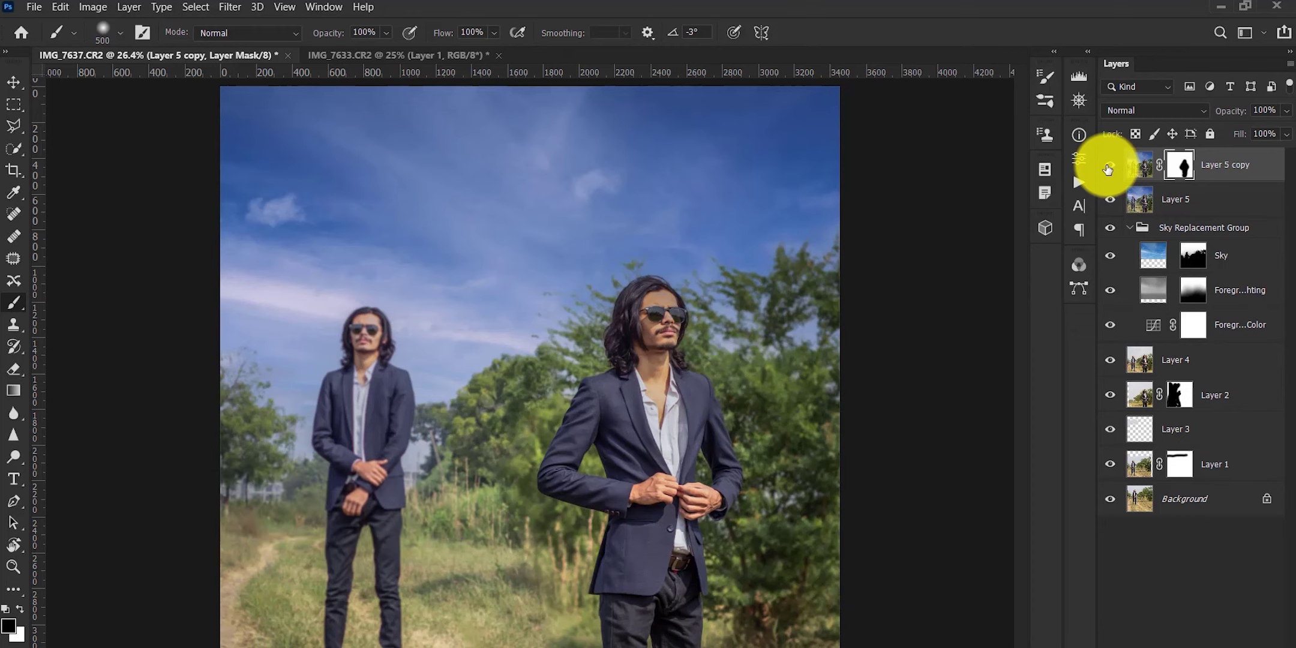
# Stamp visible layers into Layer 6 and add an 89% brightness lens flare near the right-hand trees
pyautogui.hotkey('ctrl', 'shift', 'alt', 'e')
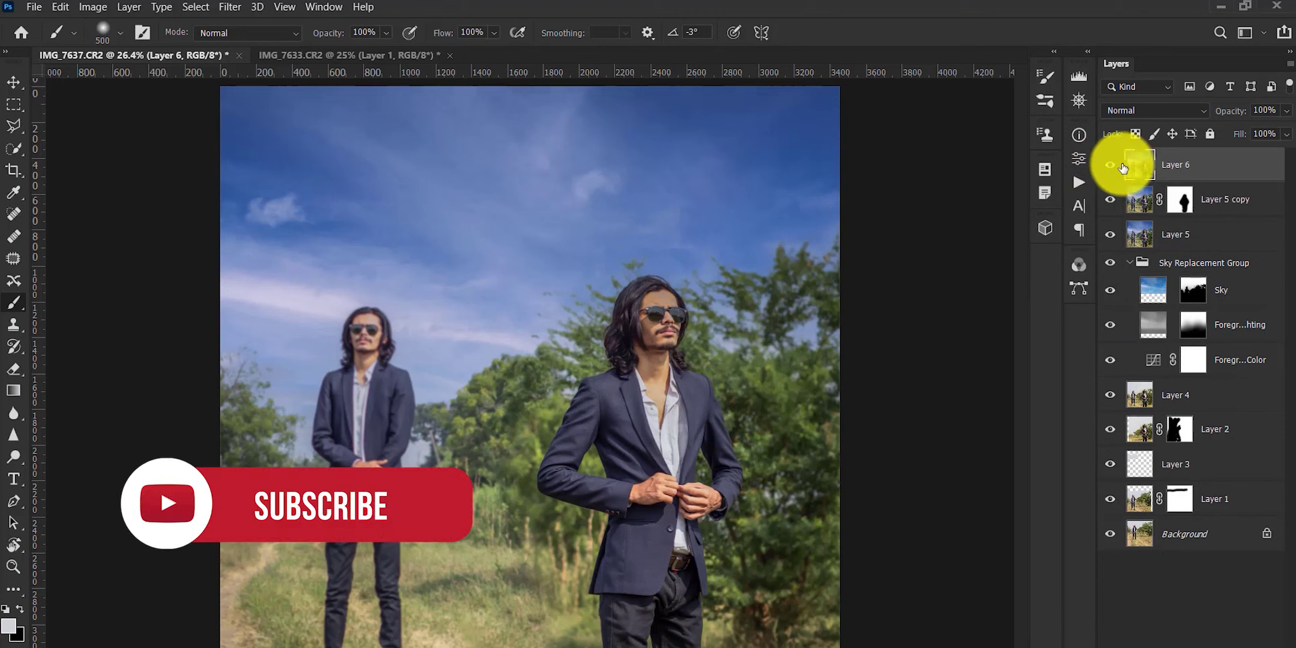
pyautogui.click(230, 6)
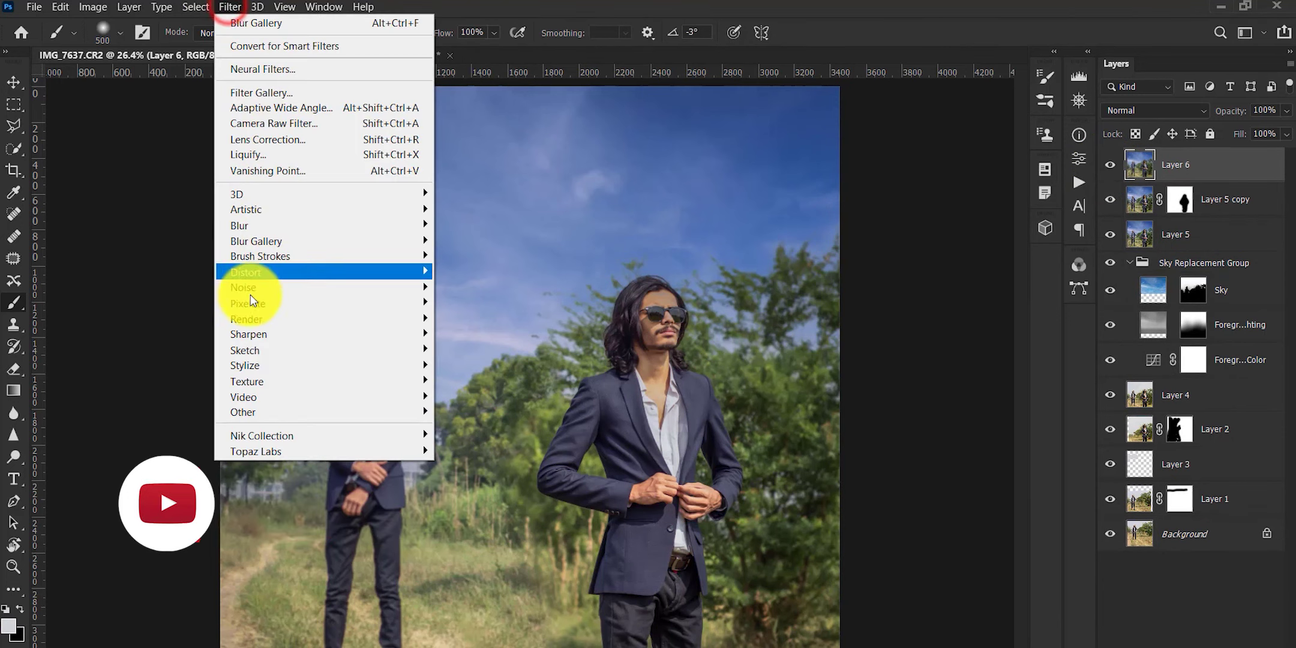
pyautogui.moveTo(322, 320)
pyautogui.click(480, 420)
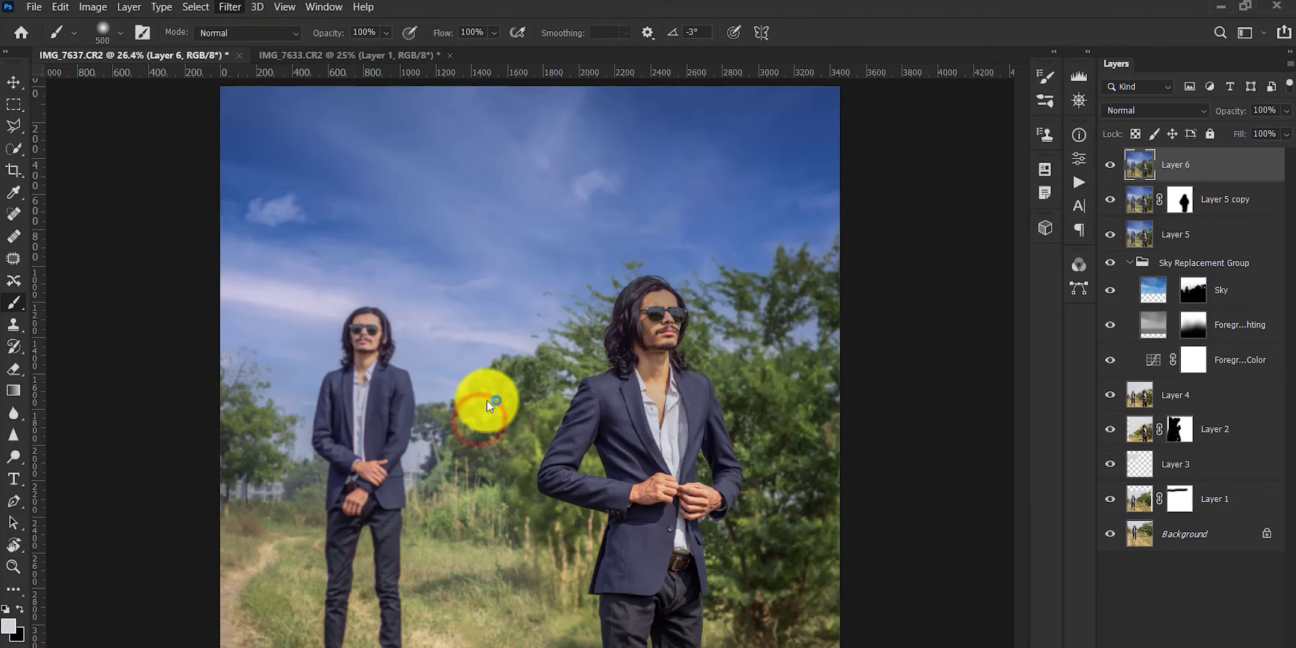
pyautogui.moveTo(703, 284); pyautogui.dragTo(823, 291)
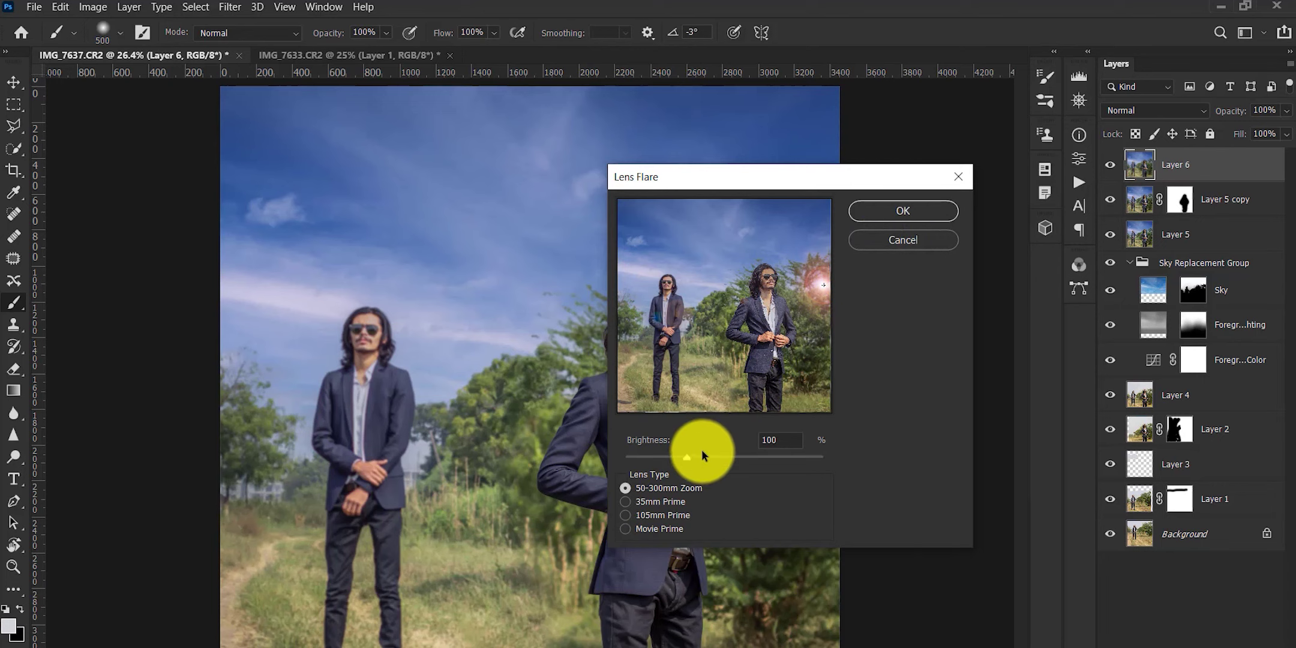
pyautogui.moveTo(687, 457); pyautogui.dragTo(679, 457)
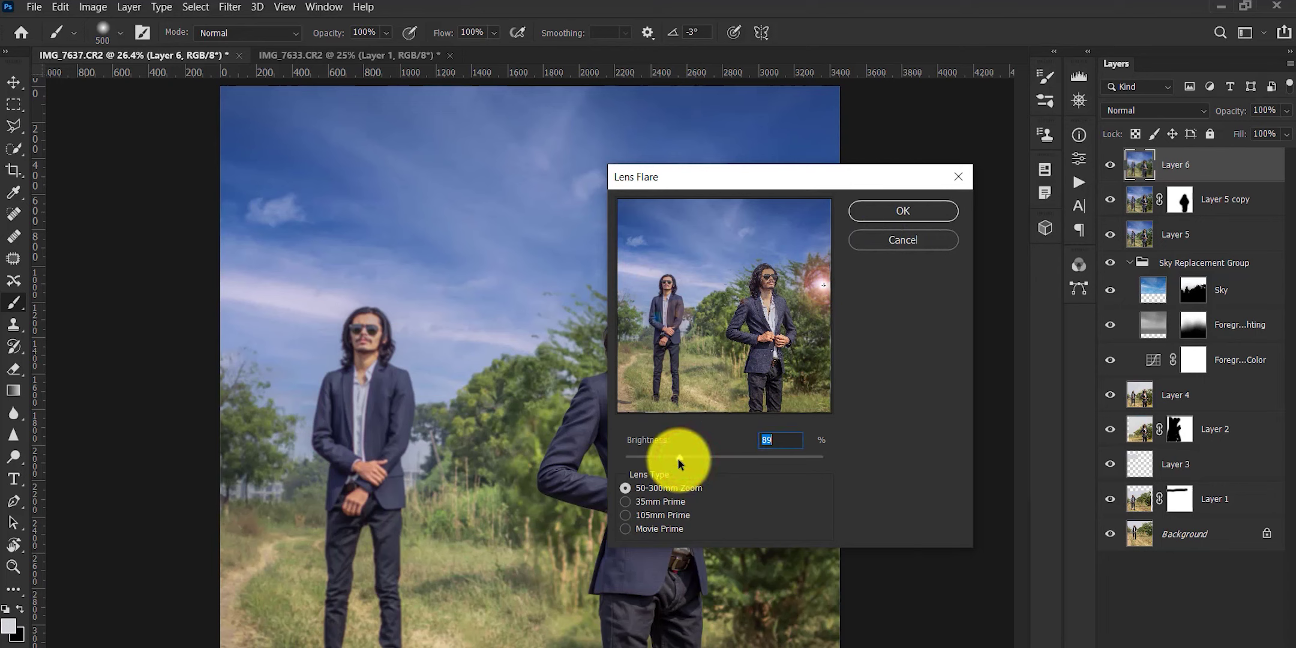
pyautogui.click(903, 211)
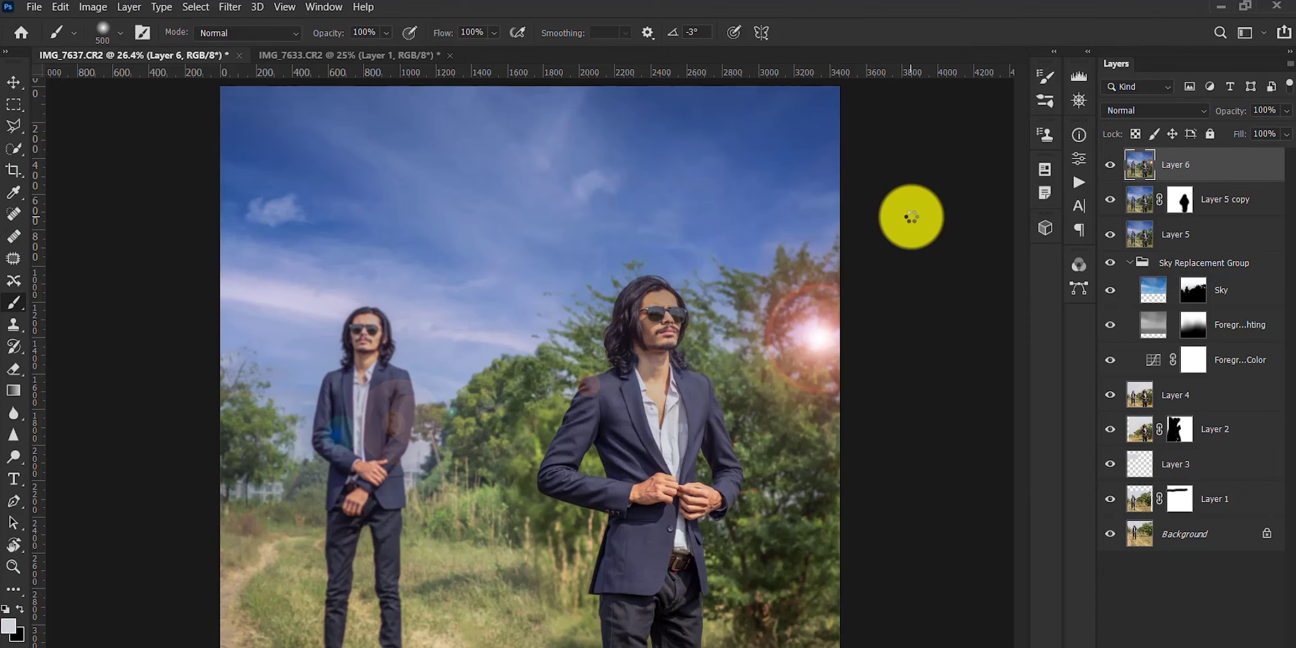
pyautogui.moveTo(1110, 165); pyautogui.dragTo(1110, 290)
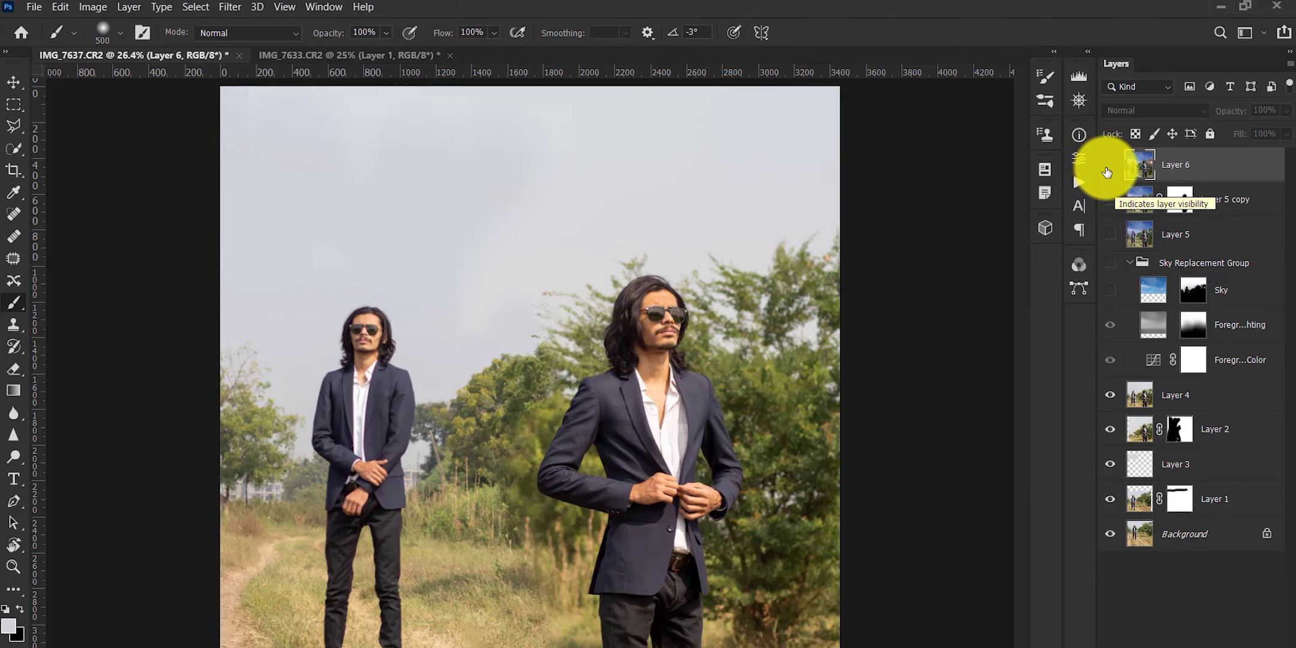
pyautogui.click(1107, 171)
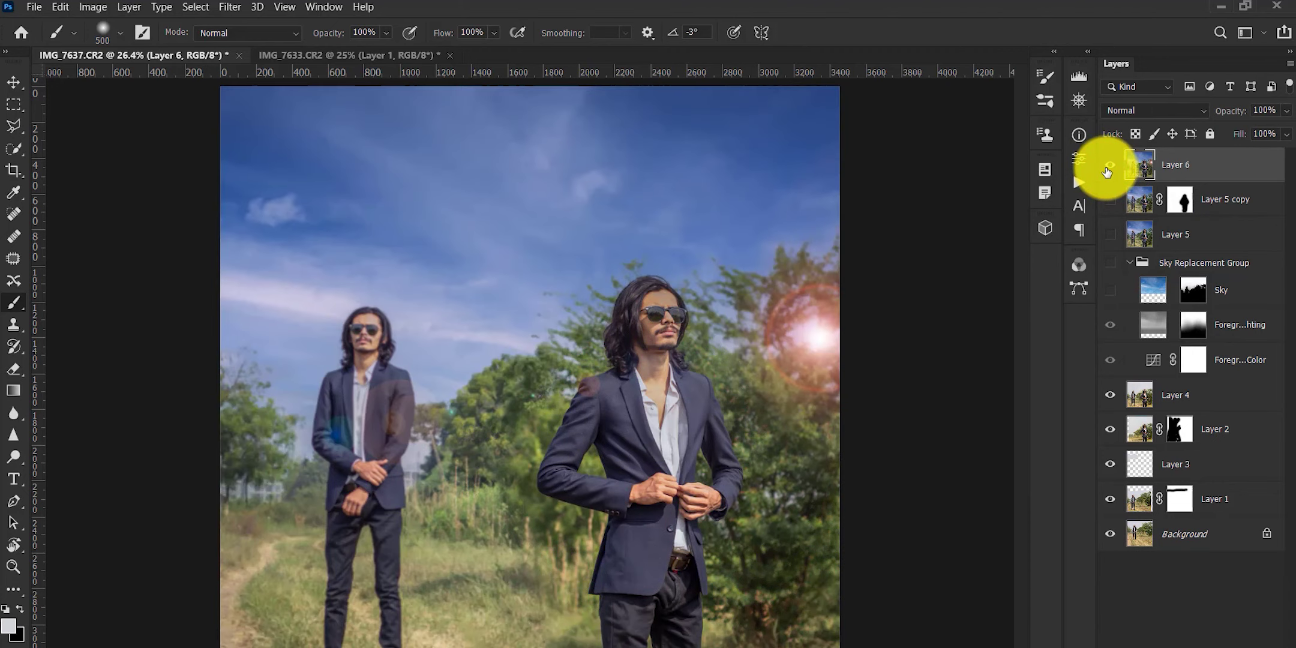